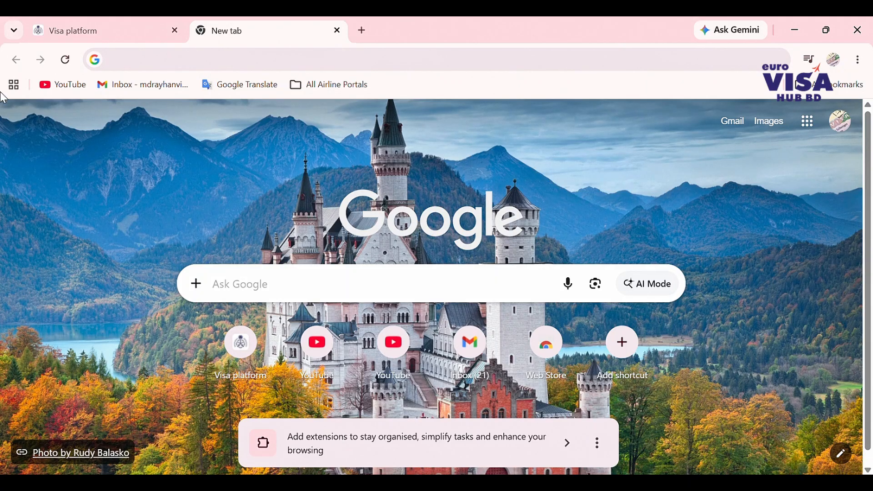
- Search Google for 'access morocco' by picking it from the 'access mo' suggestions
click(229, 62)
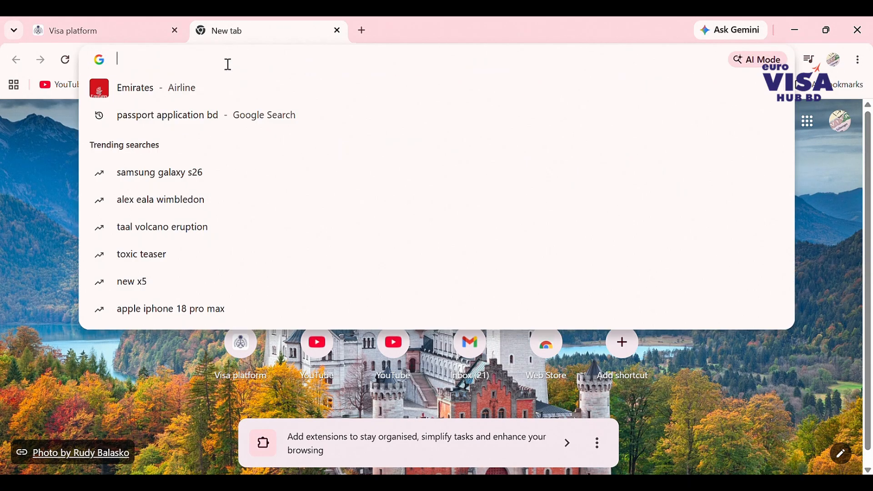
text(a)
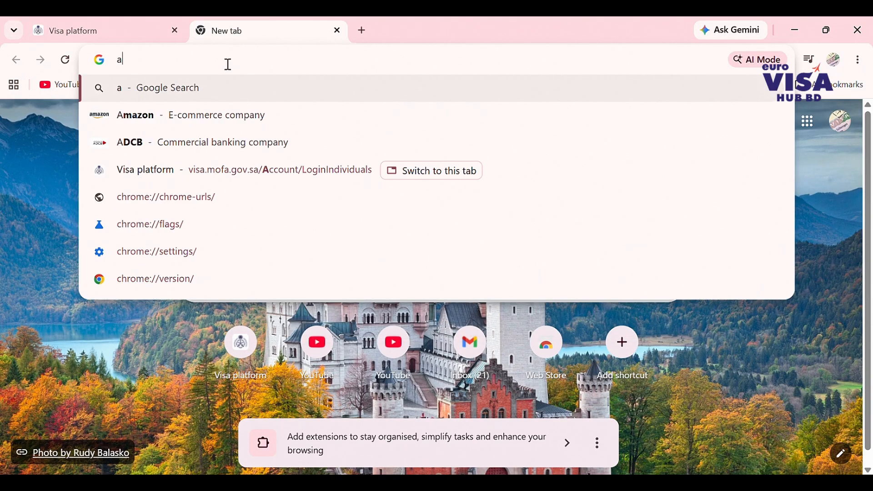
text(ccess)
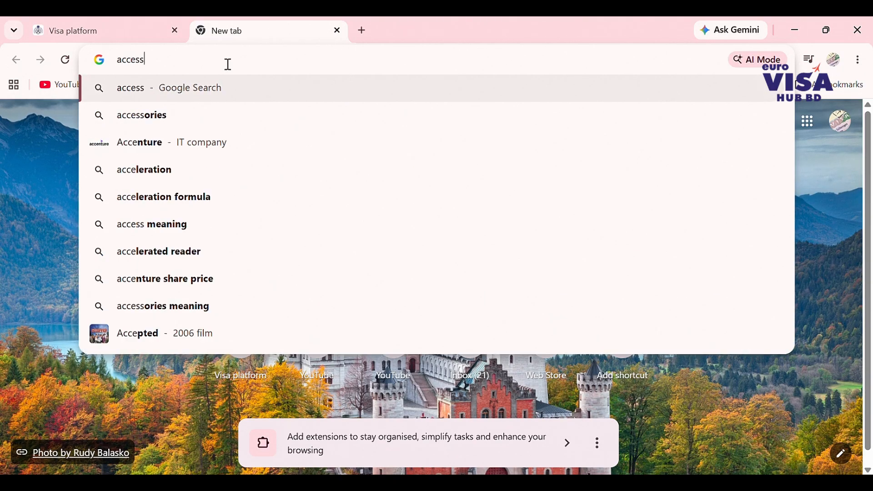
text( mo)
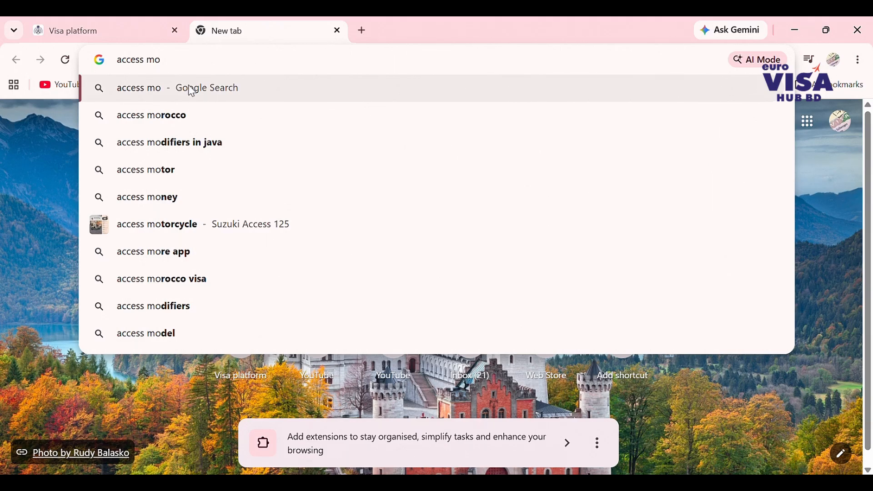
click(172, 117)
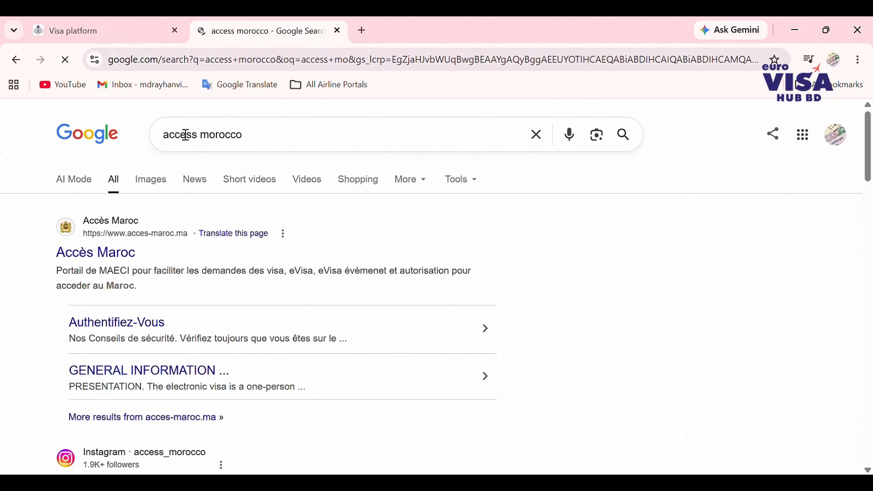
- Open the Accès Maroc portal from the results and accept its cookies
click(112, 254)
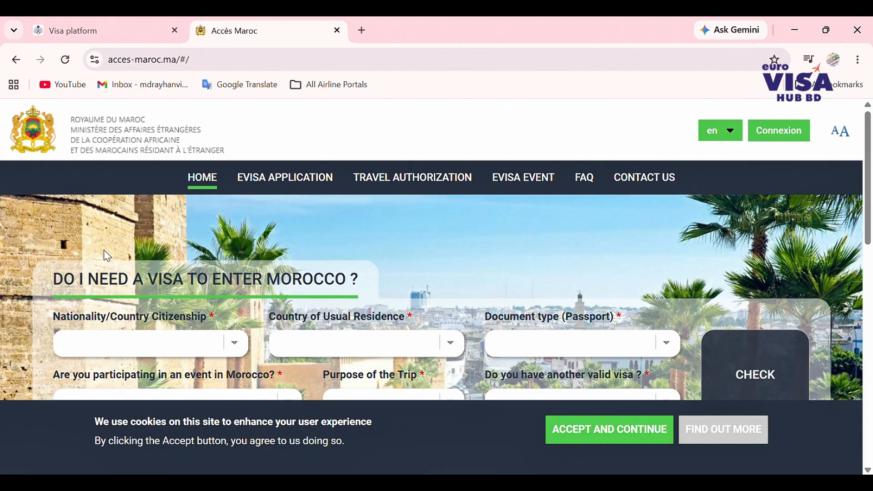
click(624, 428)
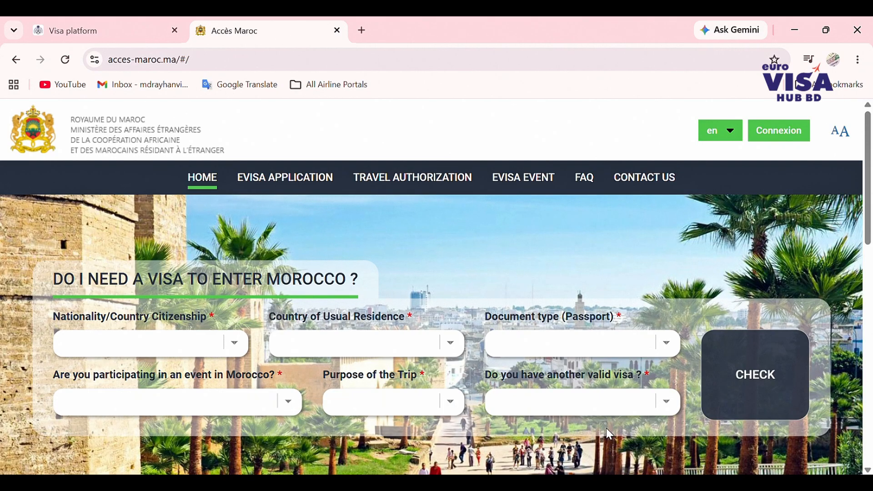
scroll(275, 387, down, 6)
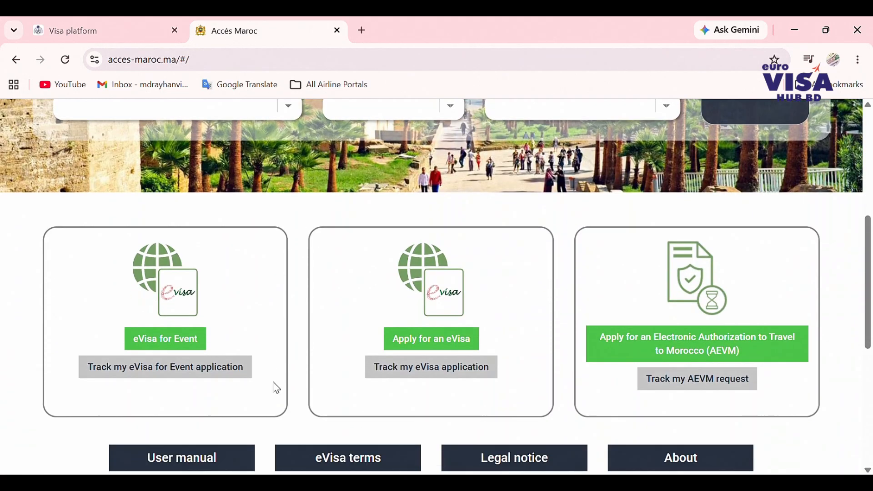
scroll(277, 389, up, 6)
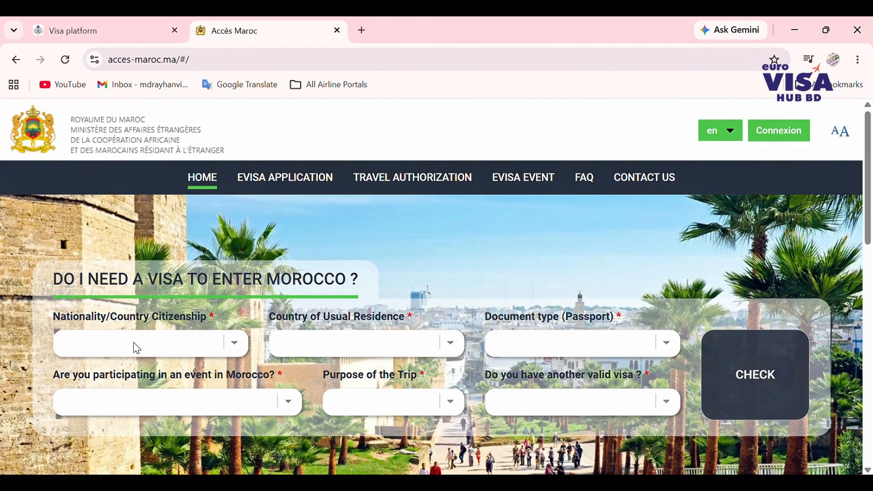
- Answer the visa check with Bangladesh nationality, UAE residence and no event participation, then review the result
text(ban)
click(385, 346)
text(un)
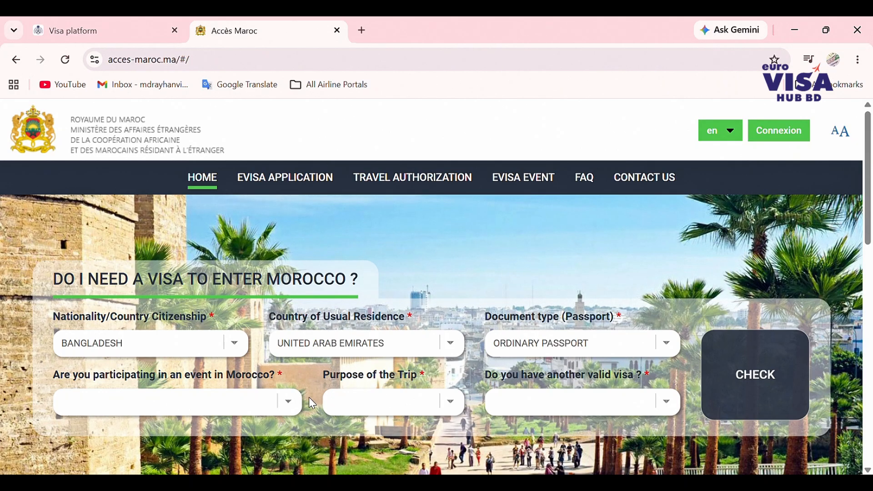
click(175, 401)
click(97, 435)
drag(61, 379, 248, 378)
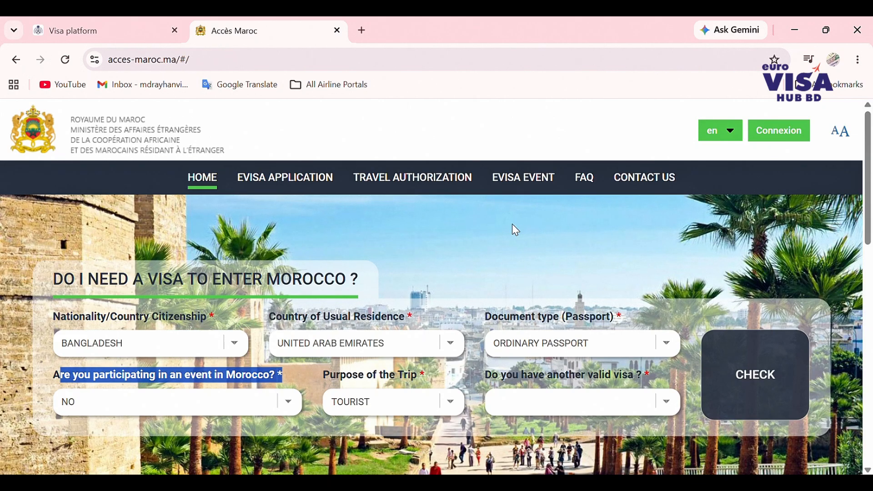
scroll(512, 224, down, 2)
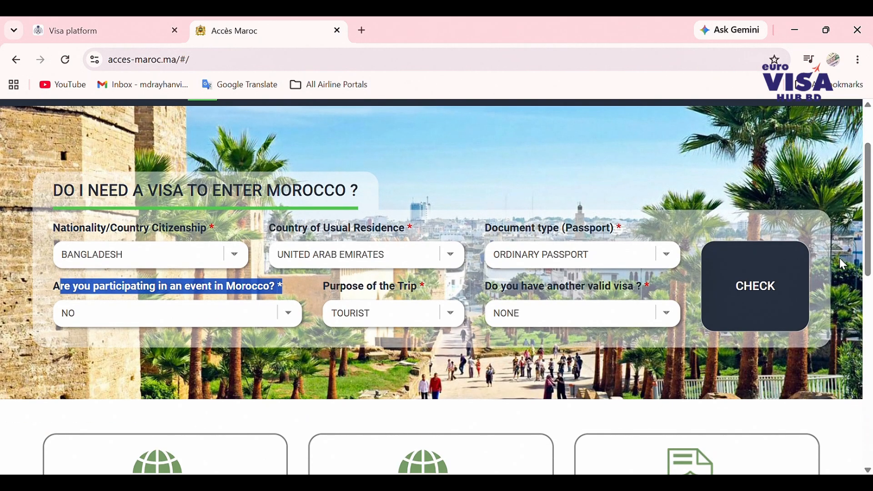
click(779, 278)
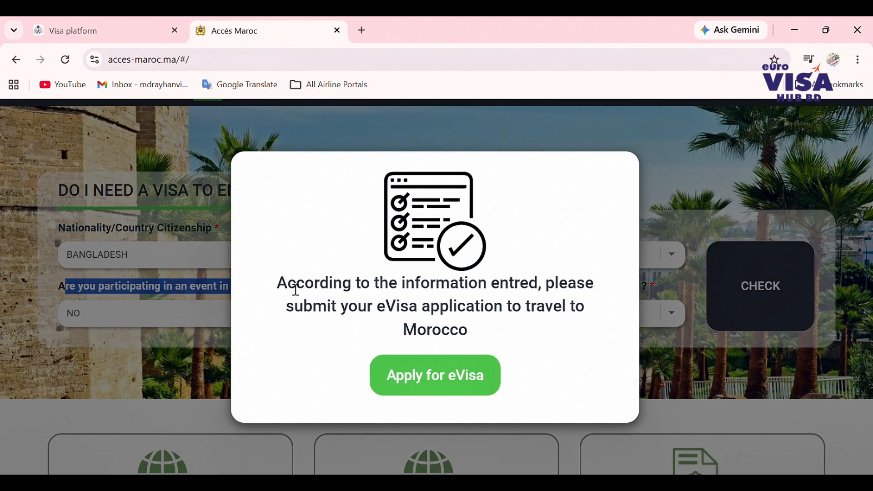
drag(279, 289, 598, 295)
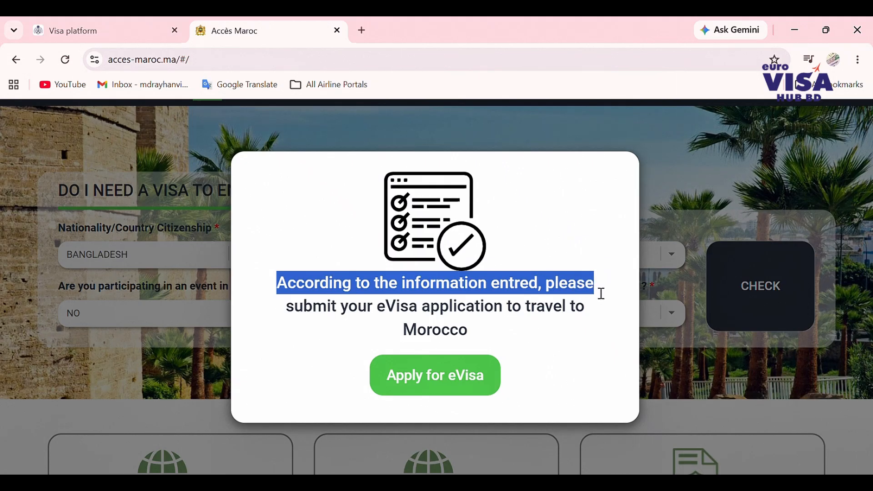
drag(288, 312, 454, 364)
- Autofill the applicant's email in both fields, pass the robot check, submit, and close the confirmation
click(446, 373)
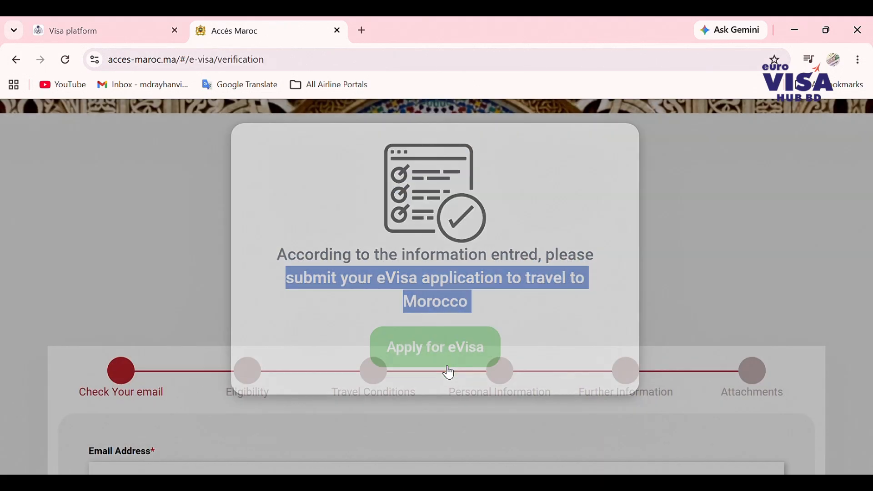
scroll(446, 372, down, 5)
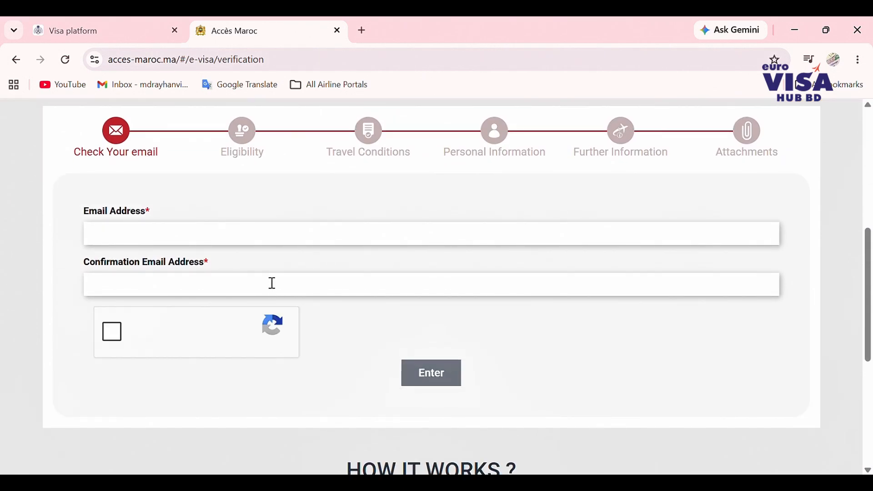
click(221, 240)
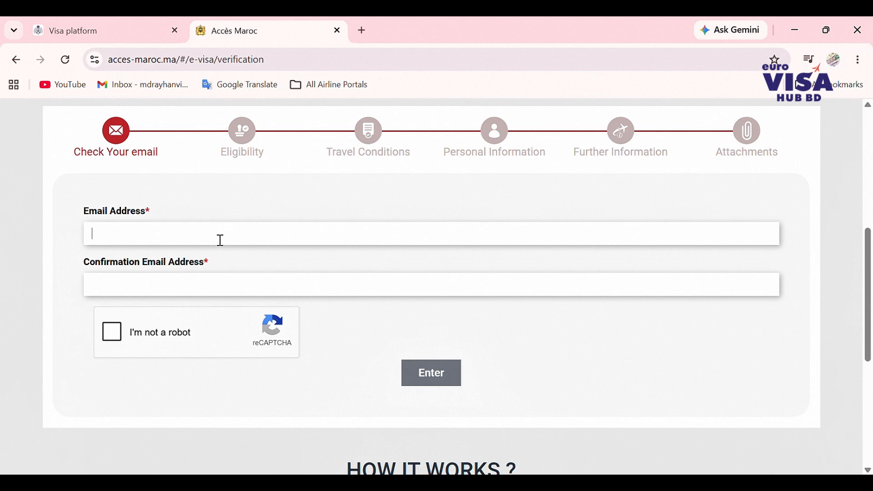
click(222, 271)
click(114, 332)
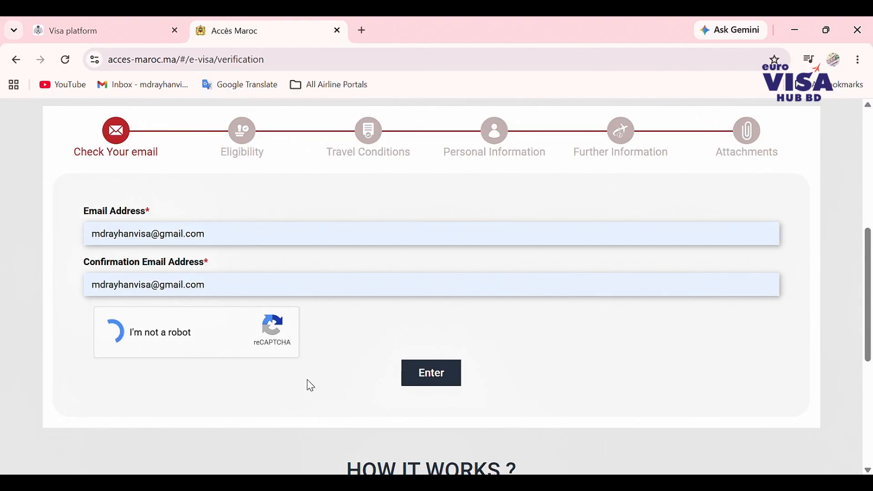
scroll(307, 379, up, 2)
scroll(306, 380, down, 2)
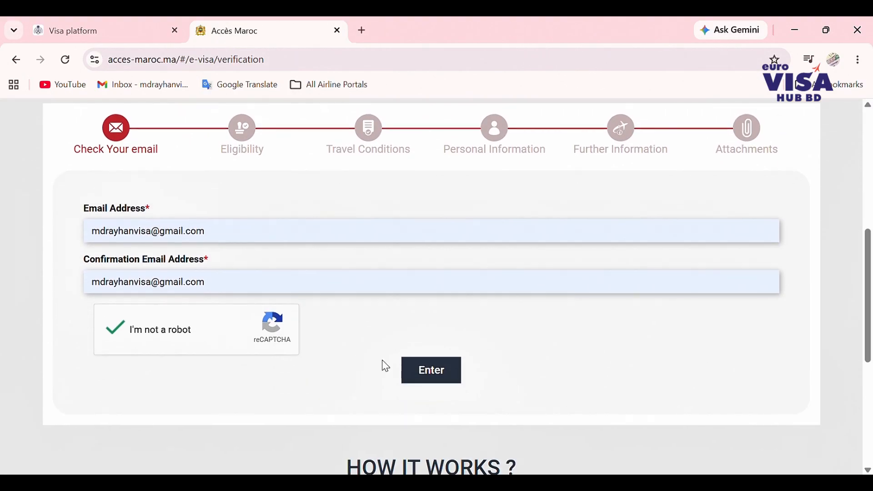
click(431, 370)
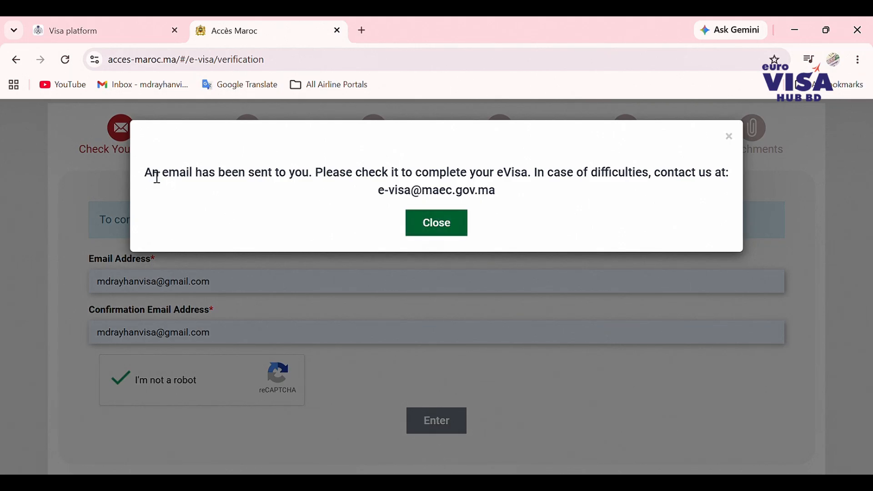
drag(154, 174, 497, 206)
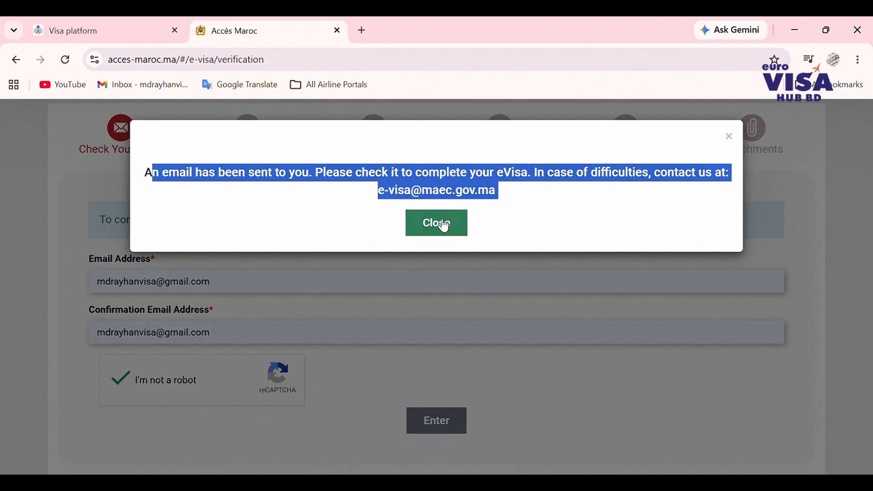
click(440, 223)
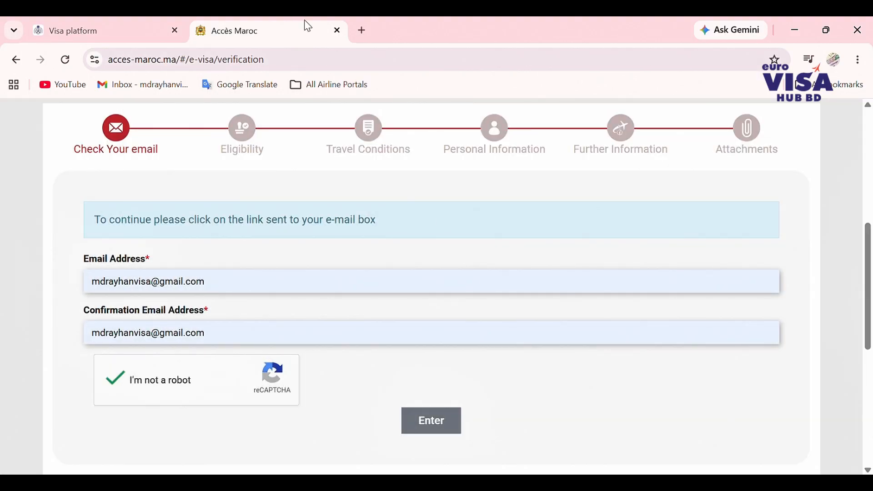
- In a new tab, open the 'Complete your eVisa' email in Gmail and follow its 'here' link
click(364, 30)
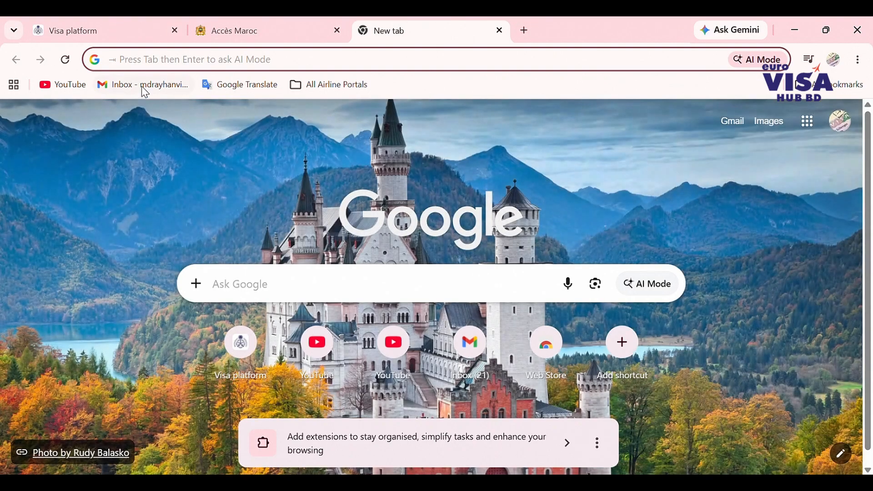
click(162, 91)
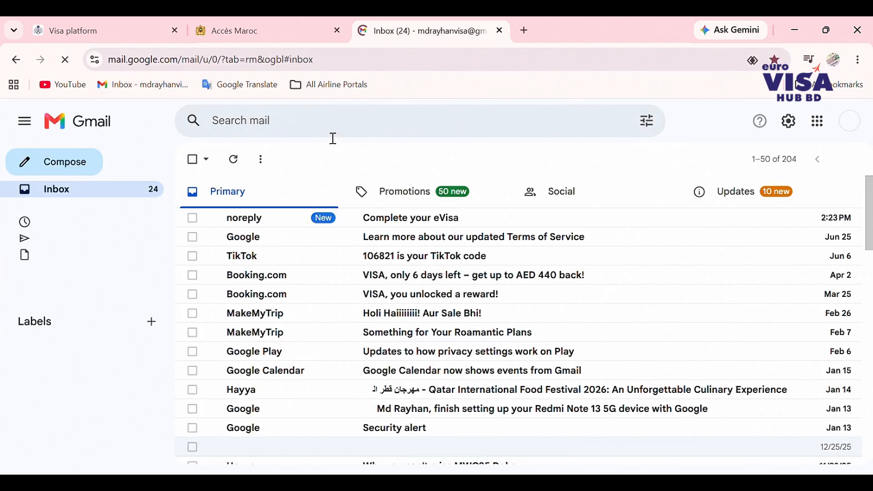
click(398, 221)
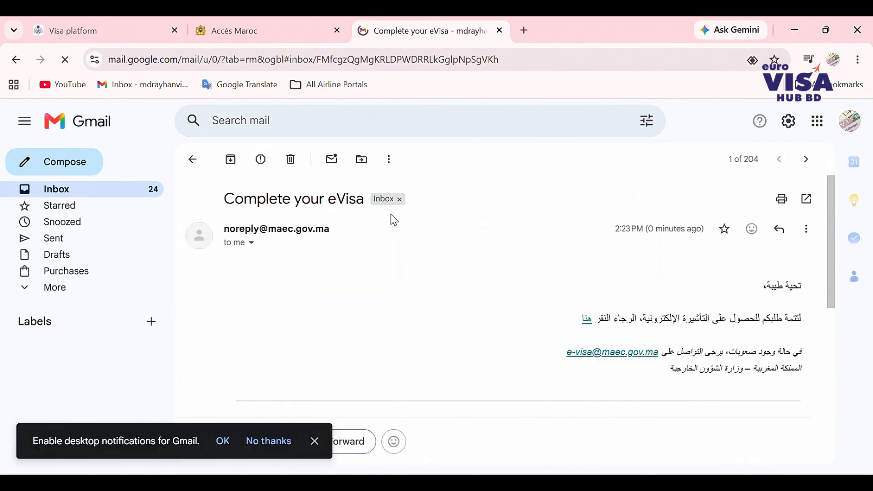
scroll(412, 281, down, 3)
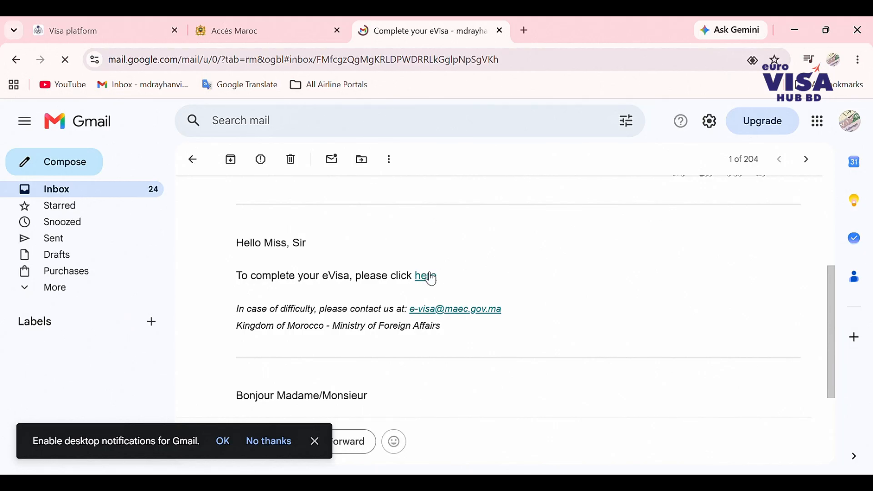
click(427, 276)
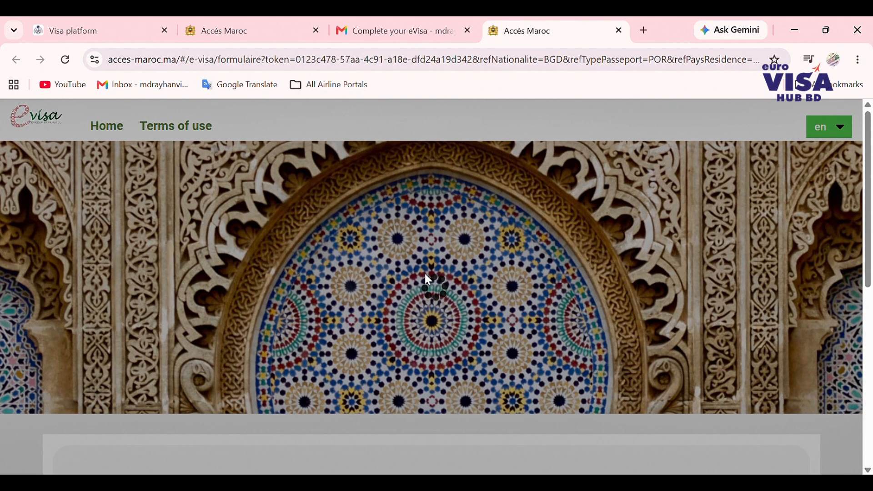
- Scroll through the blank eVisa form, then go back to the Accès Maroc home page
scroll(427, 278, down, 2)
scroll(427, 278, up, 1)
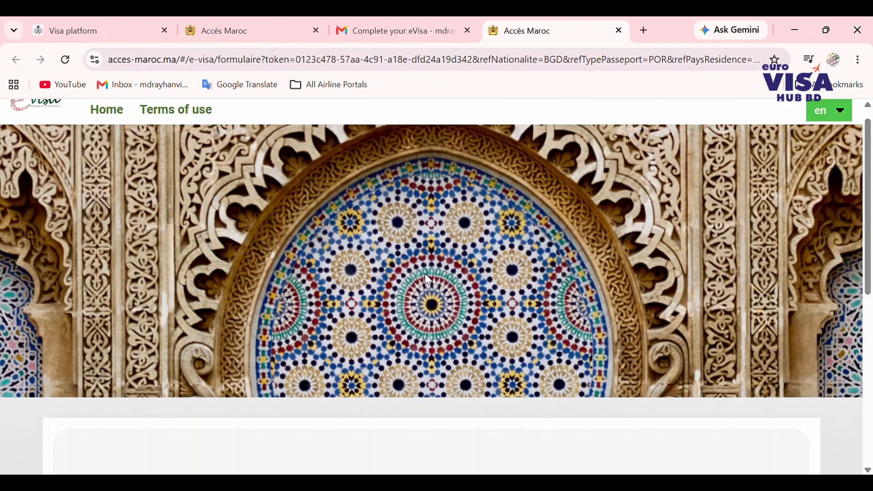
scroll(427, 278, down, 2)
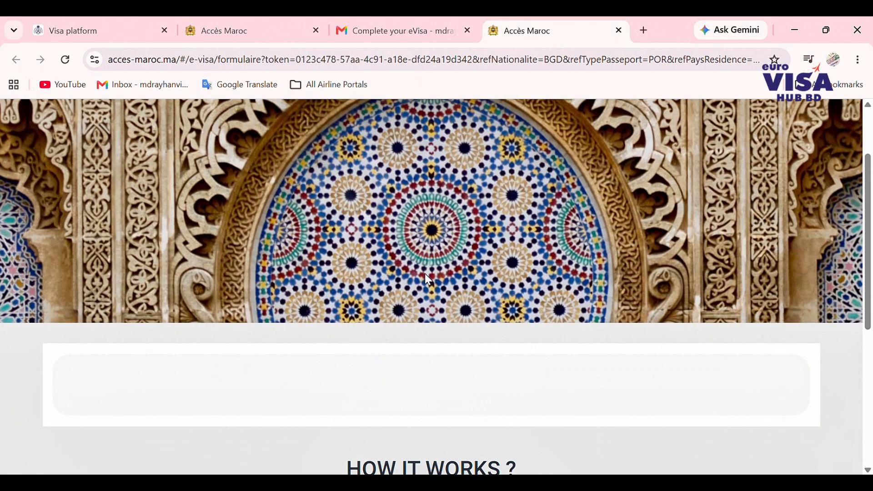
scroll(428, 278, down, 6)
scroll(428, 278, up, 3)
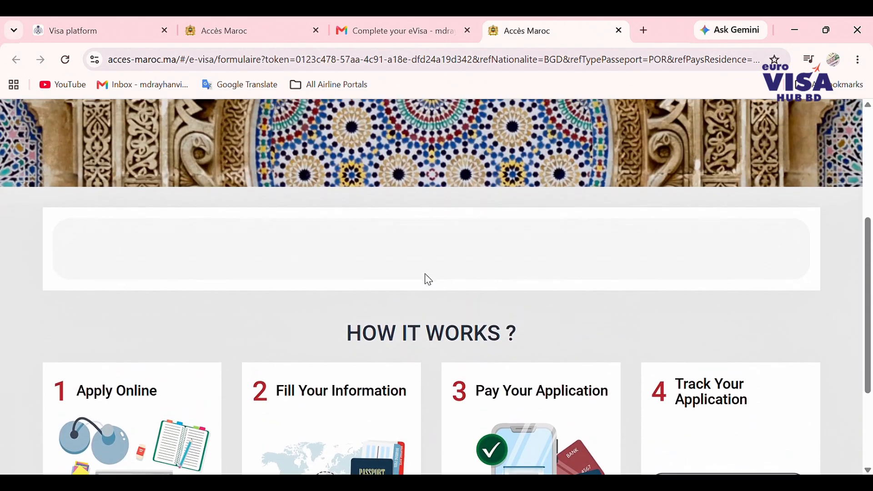
scroll(429, 280, up, 5)
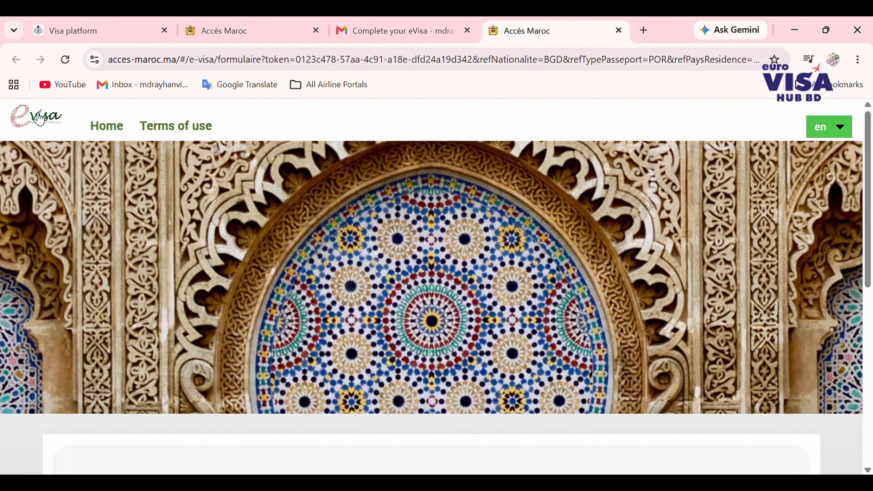
click(117, 127)
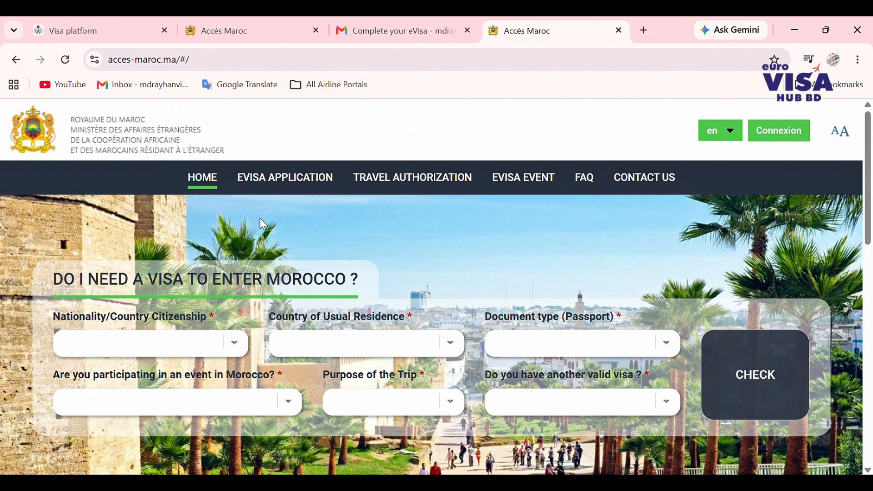
- Review the eVisa Standard terms: 180-day validity, 770 MAD, 3 business days processing
click(288, 180)
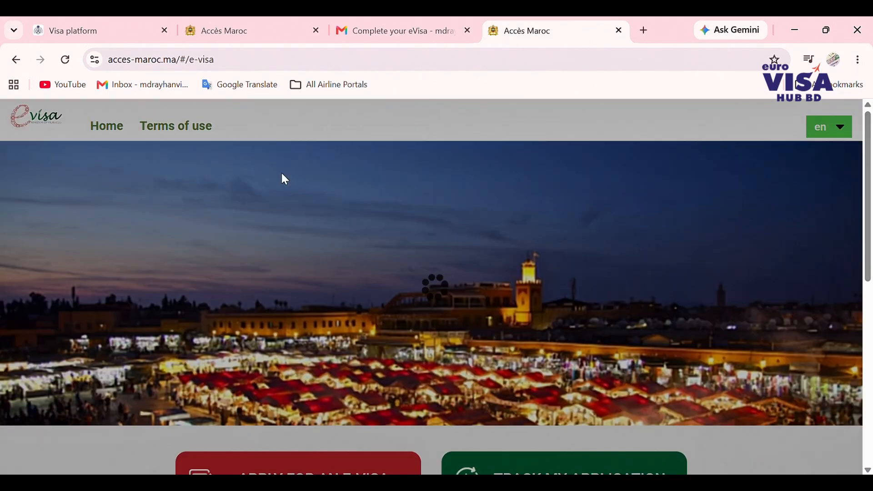
scroll(286, 180, down, 4)
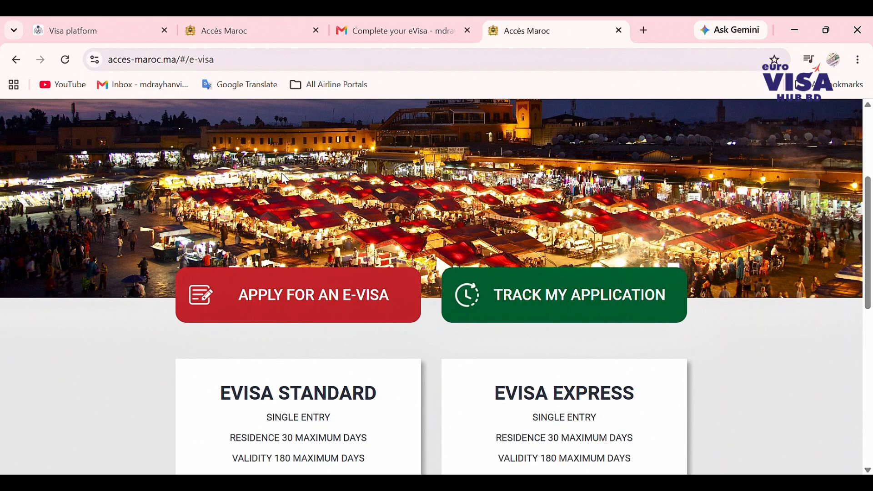
scroll(307, 289, down, 2)
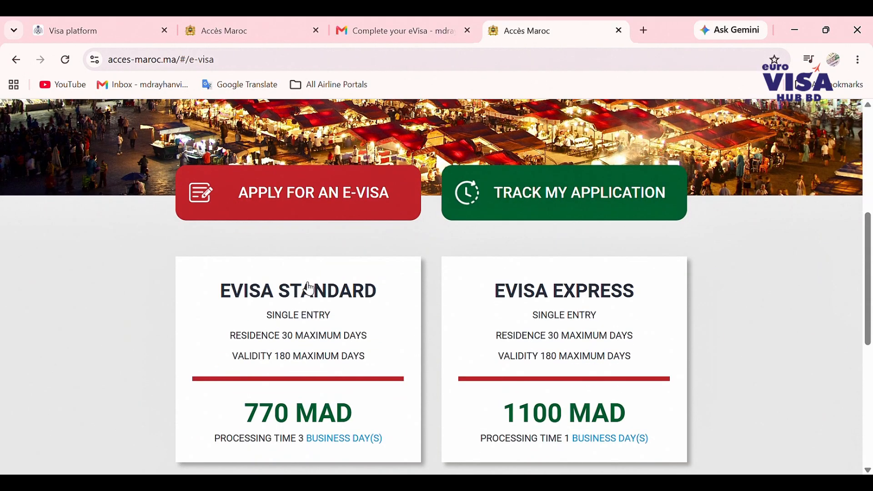
scroll(319, 185, down, 2)
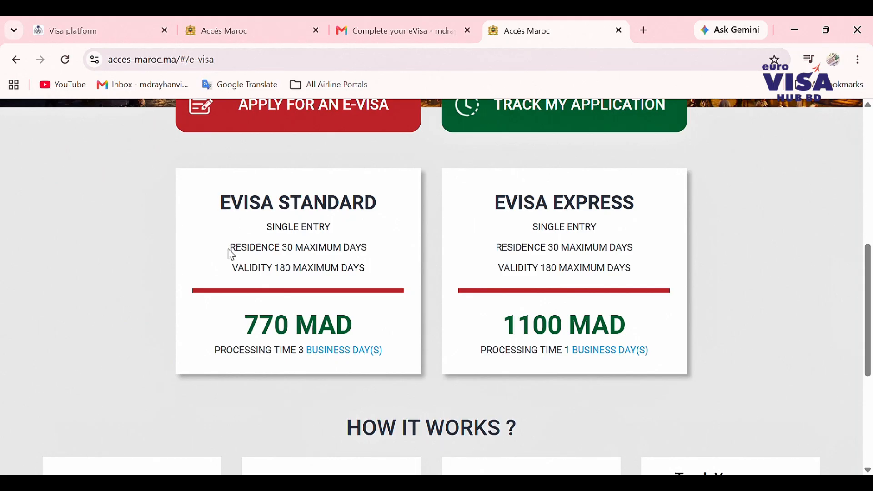
drag(229, 249, 357, 259)
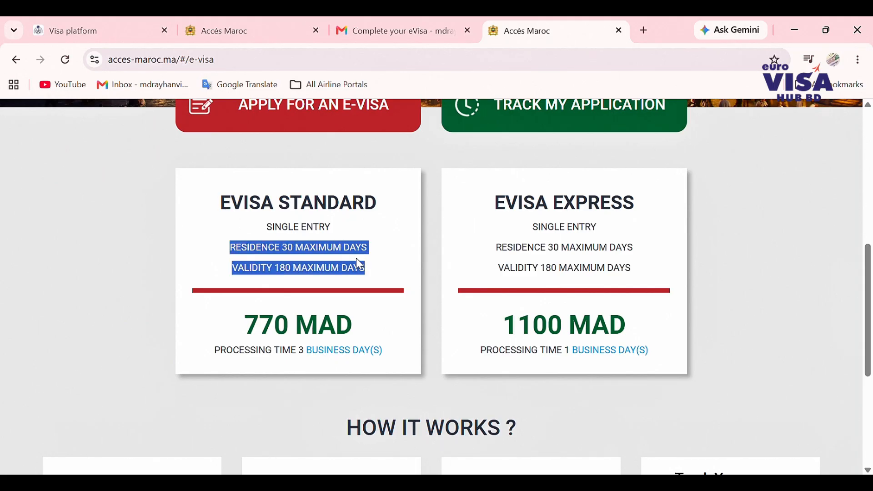
click(253, 280)
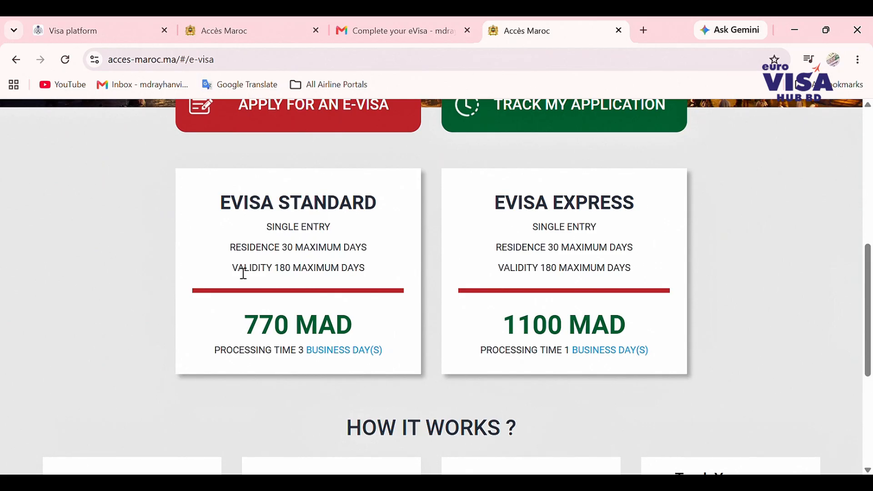
drag(232, 268, 375, 269)
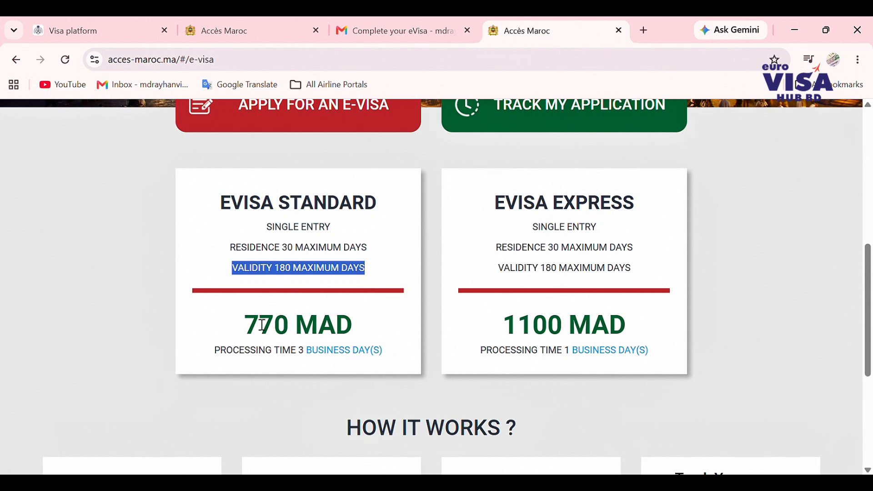
drag(242, 331, 380, 332)
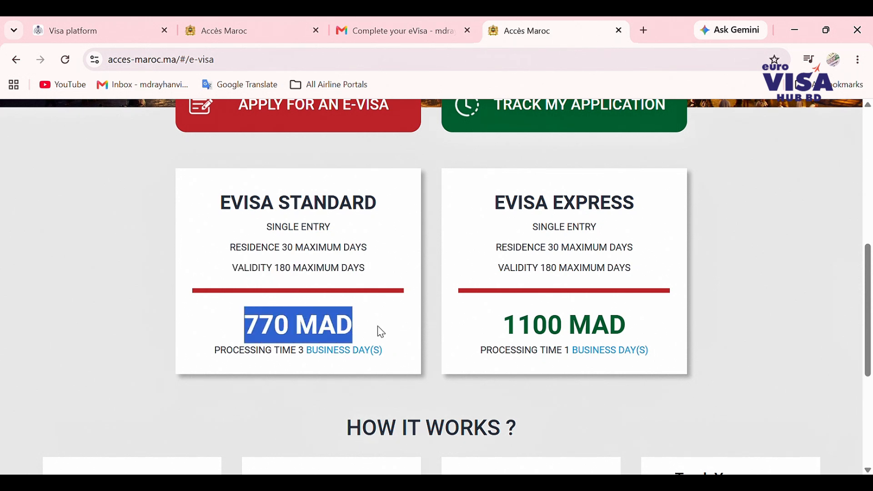
drag(223, 357, 388, 359)
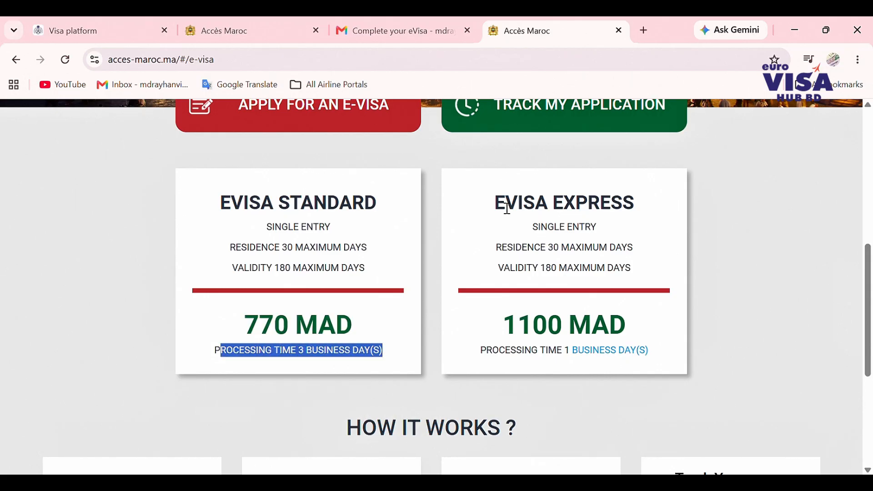
- Review the eVisa Express terms: single entry, 30-day stay, 180-day validity, 1100 MAD, 1 business day
drag(502, 203, 637, 215)
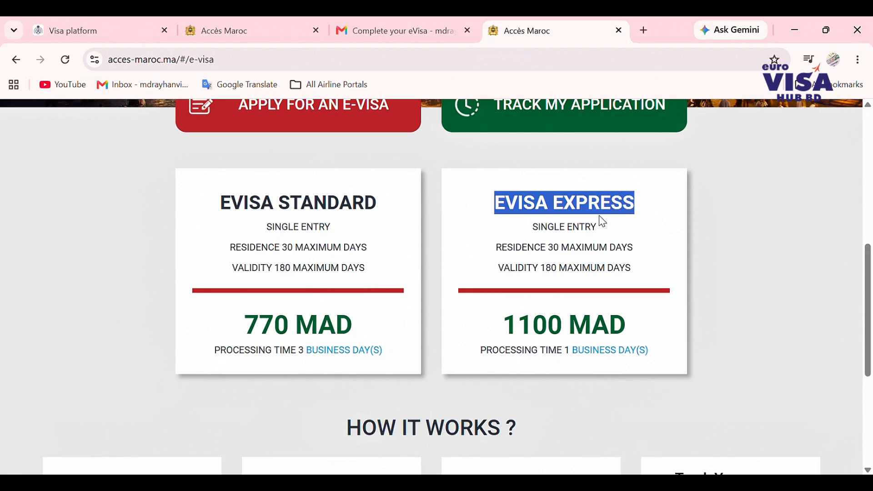
drag(539, 227, 626, 229)
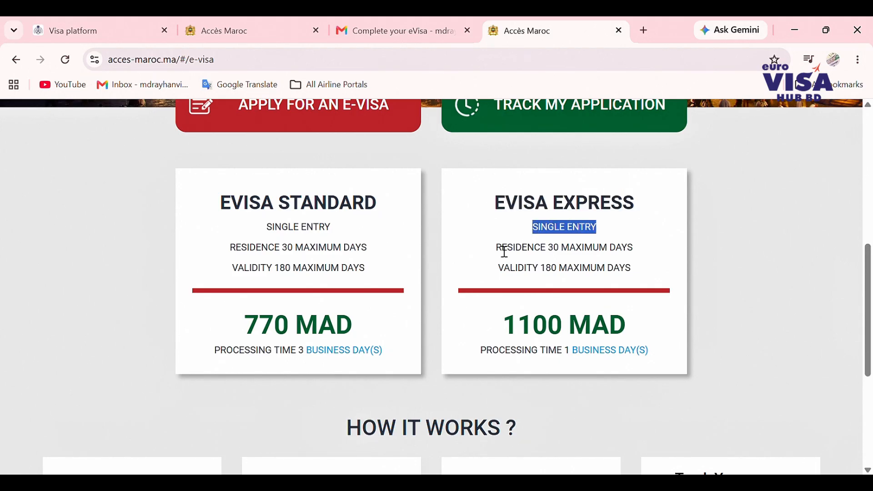
drag(501, 247, 659, 248)
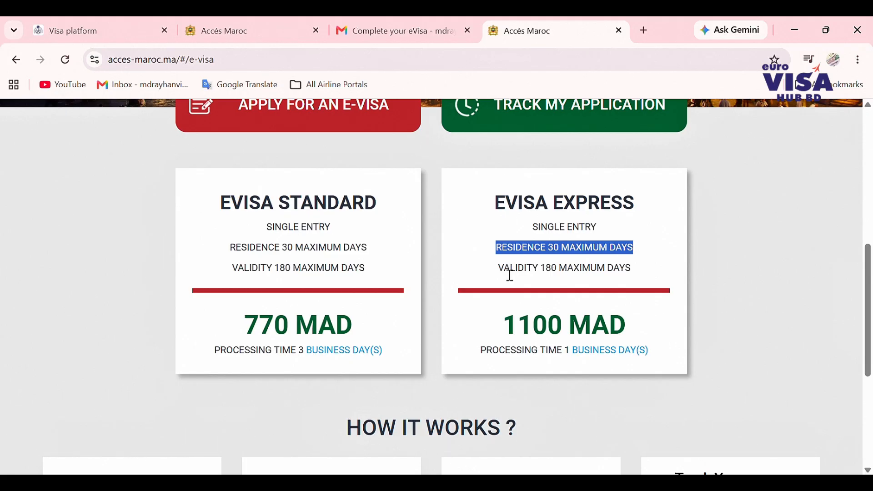
drag(506, 269, 642, 273)
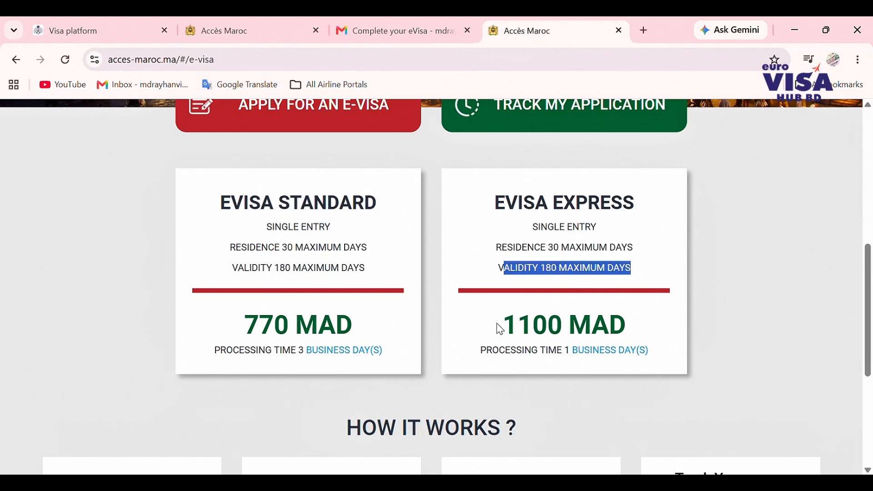
drag(500, 328, 627, 336)
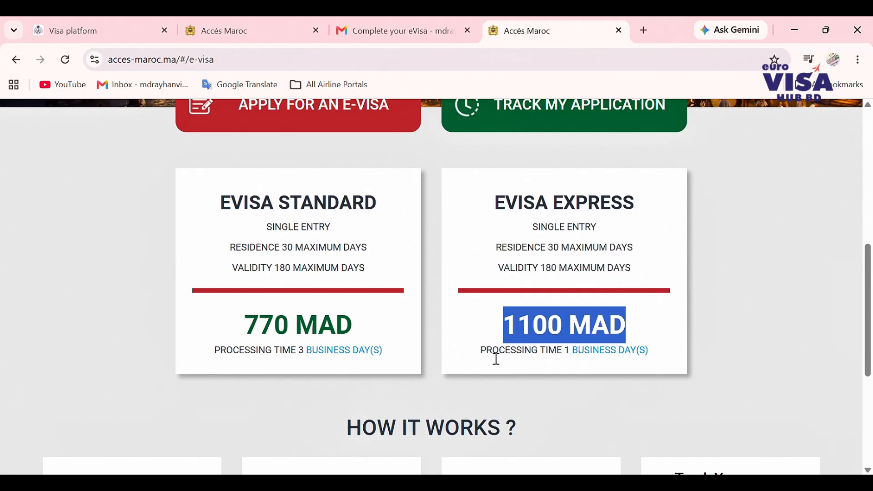
drag(483, 356, 637, 350)
click(656, 348)
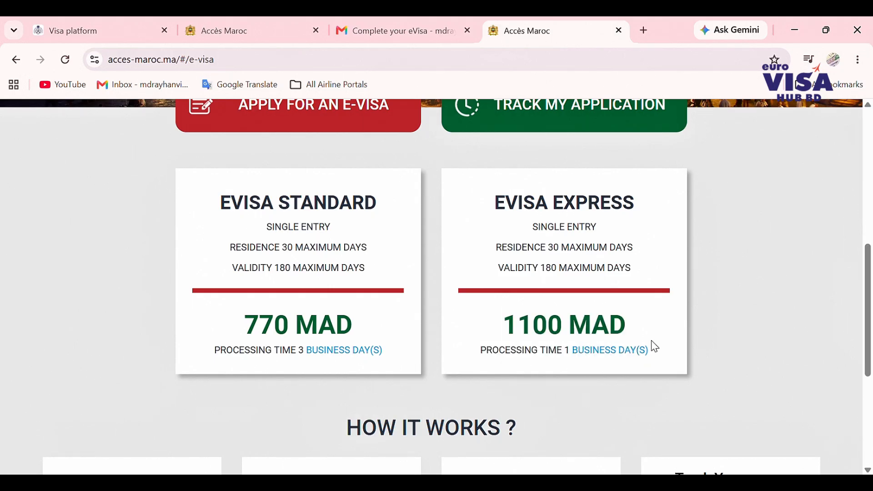
triple_click(655, 349)
scroll(463, 309, up, 2)
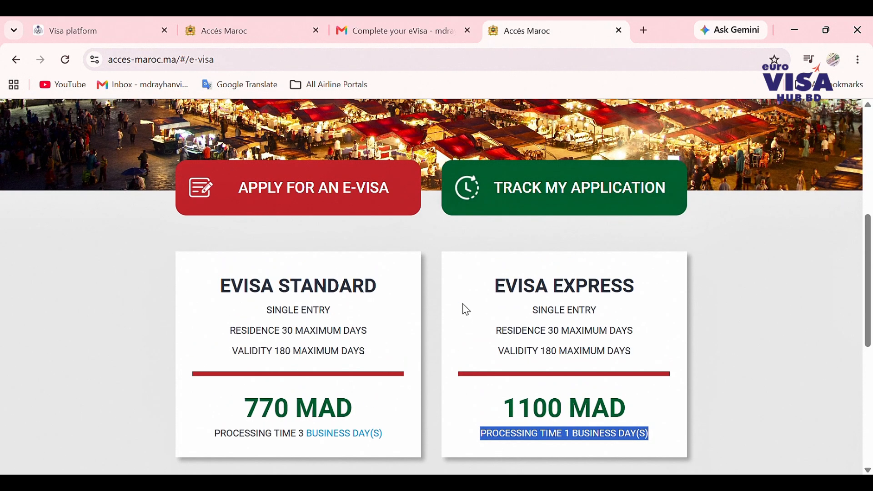
scroll(466, 310, up, 2)
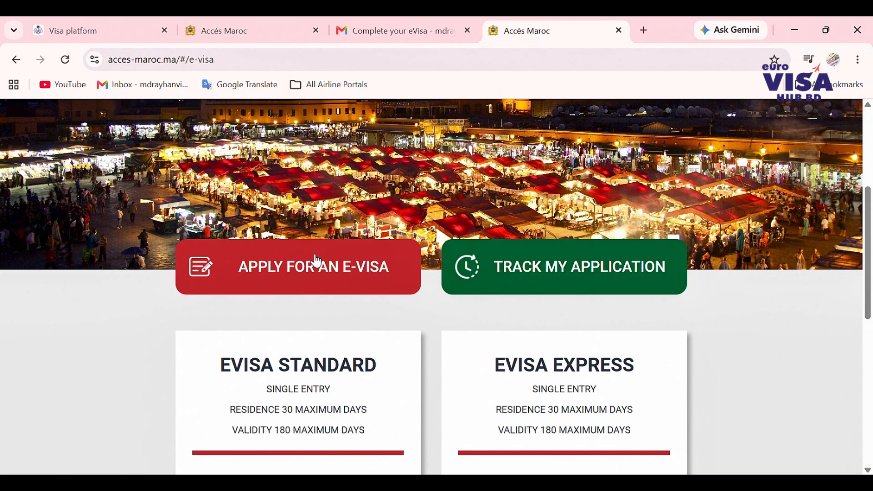
- Start a new e-visa application, autofill both email fields, pass the robot check, and submit
click(318, 262)
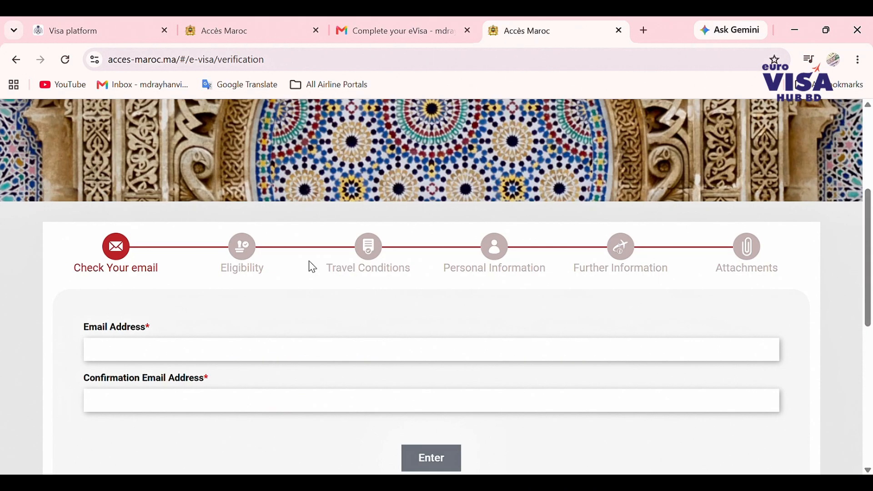
scroll(312, 267, down, 3)
click(170, 253)
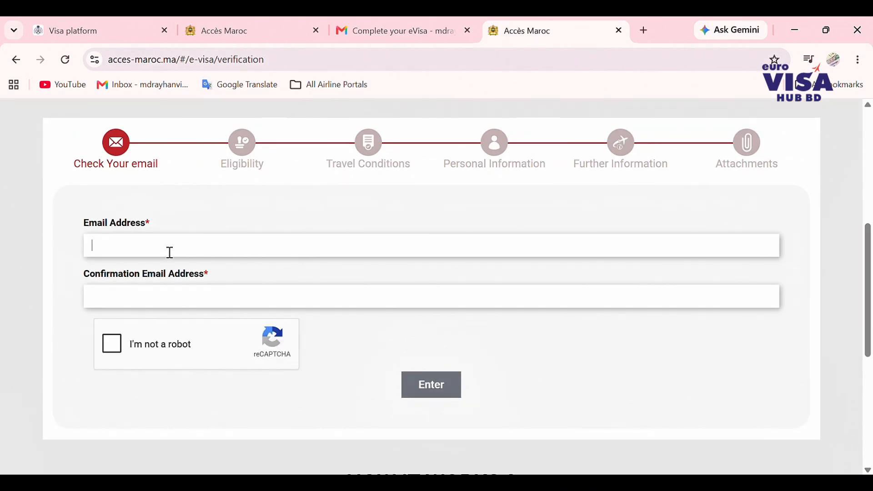
click(196, 271)
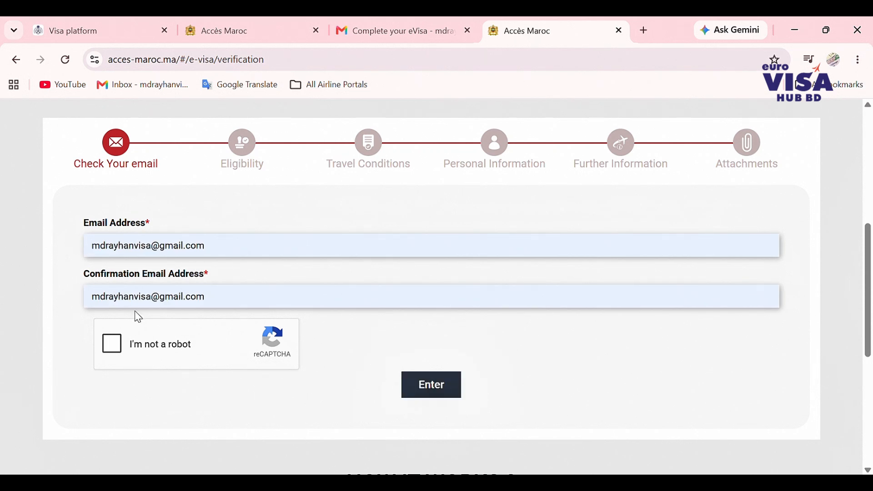
click(113, 345)
click(423, 391)
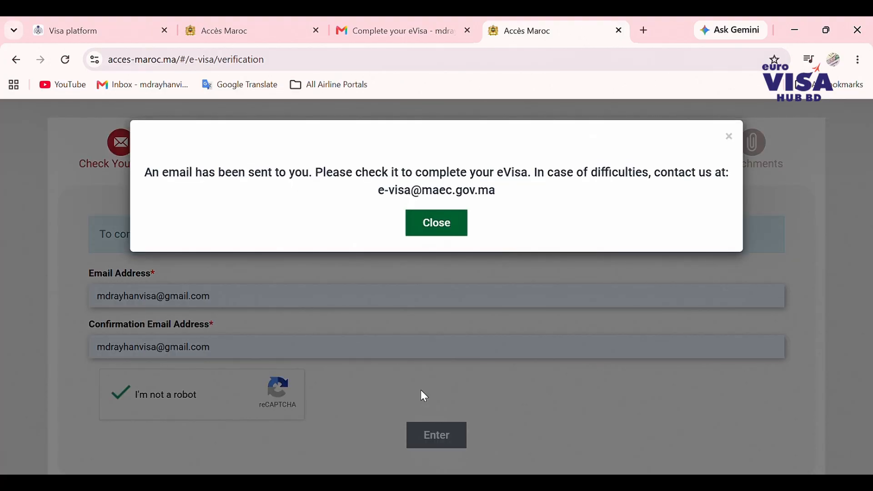
click(436, 226)
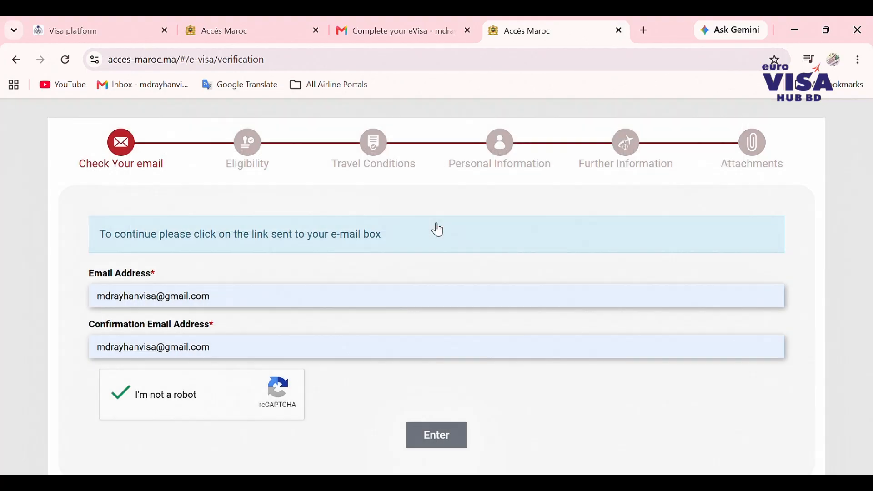
scroll(432, 223, down, 5)
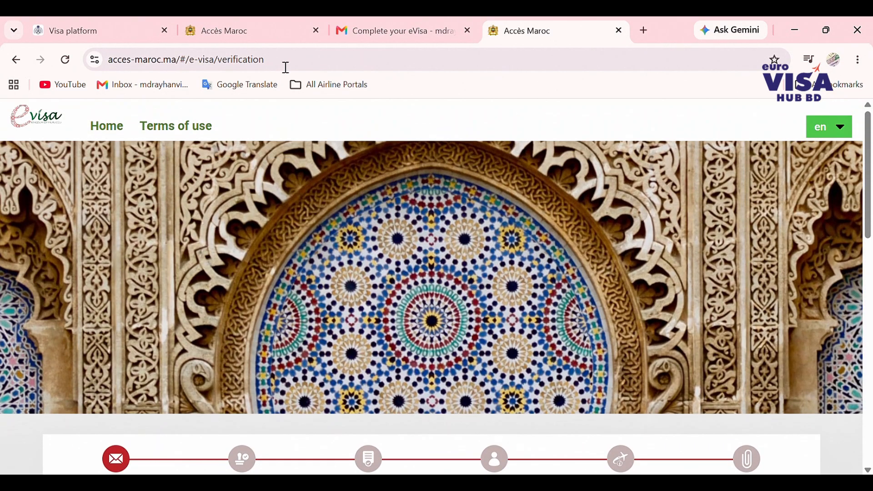
- Open the newest 'Complete your eVisa' email in Gmail and follow its completion link
click(401, 32)
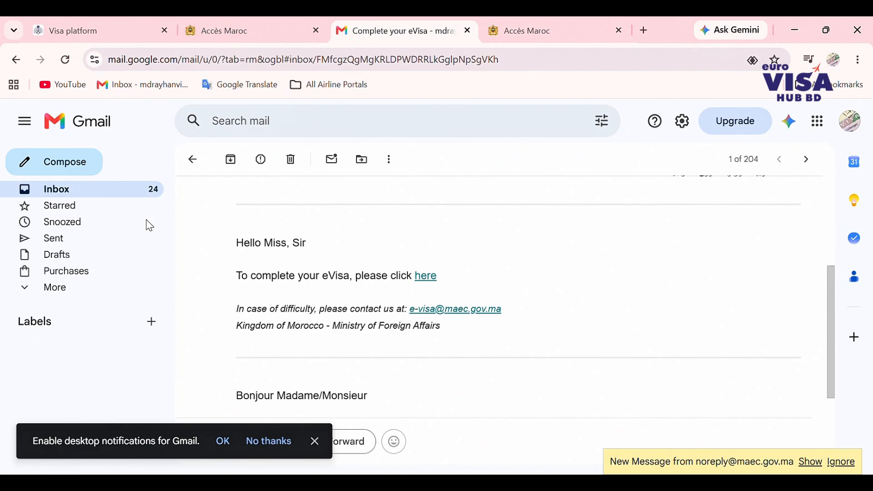
click(90, 197)
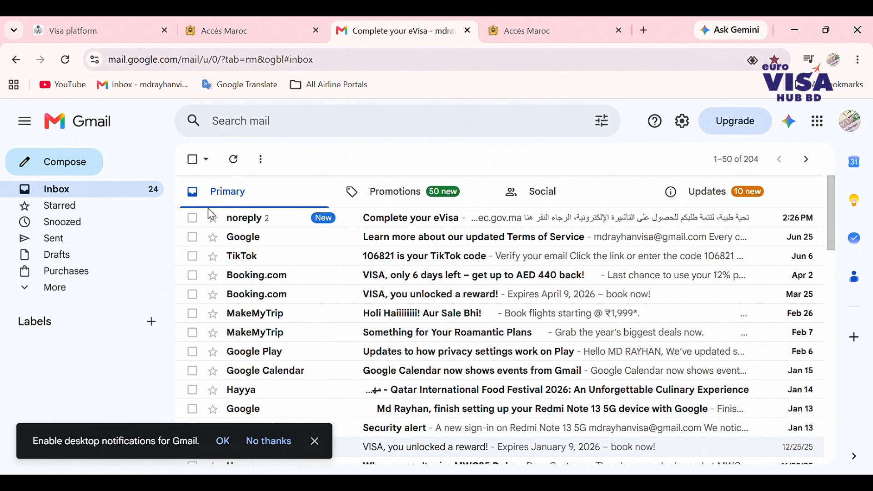
click(410, 221)
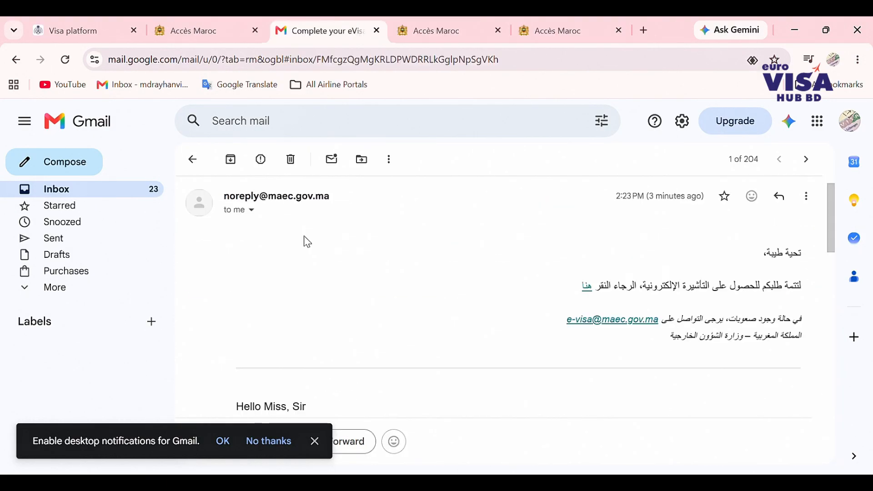
scroll(307, 242, down, 3)
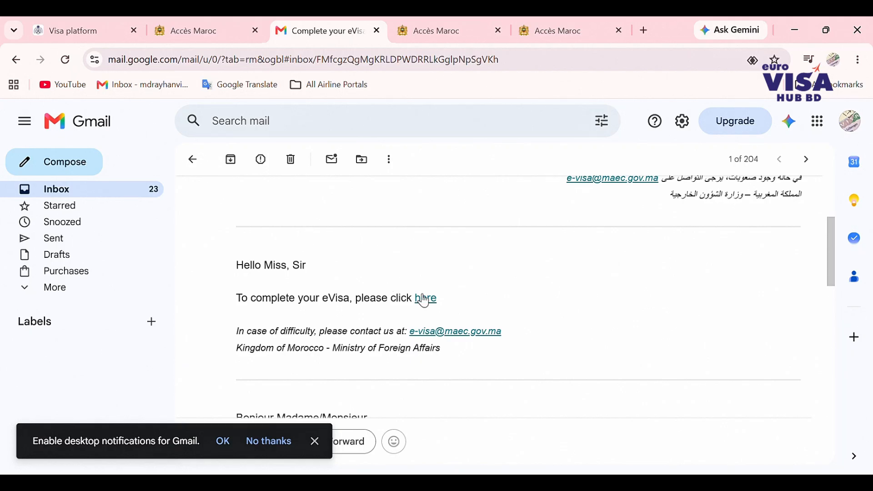
click(469, 335)
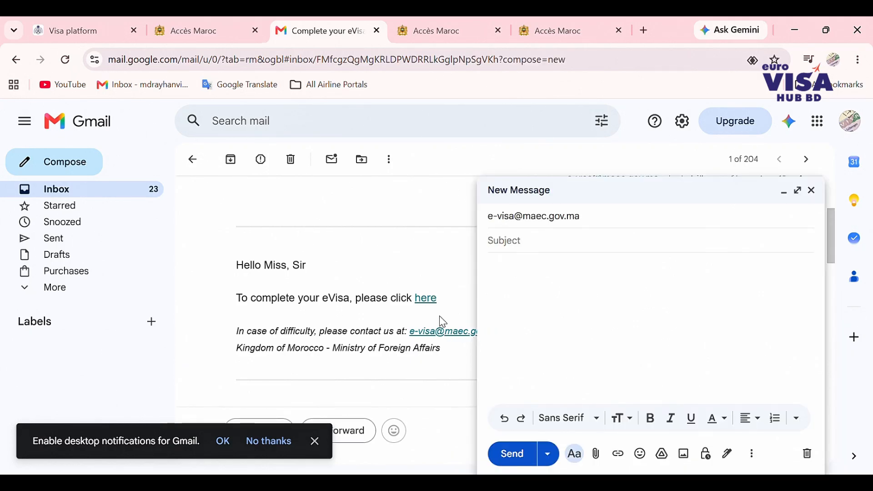
click(429, 300)
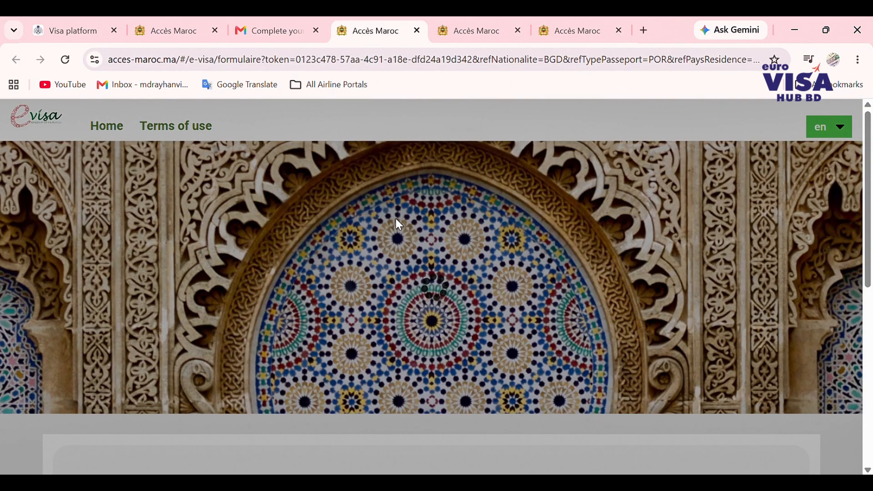
- Pick year 2002, December, day 01 in the Date of Birth picker
scroll(395, 219, down, 8)
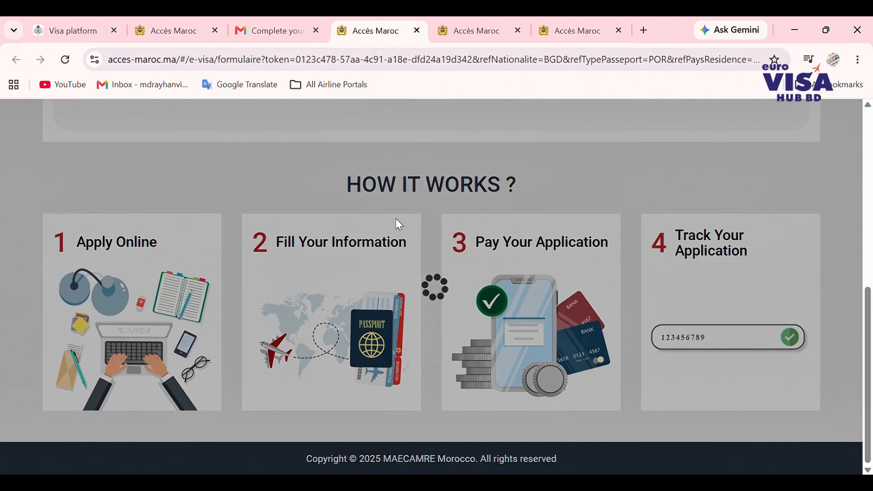
scroll(399, 224, up, 10)
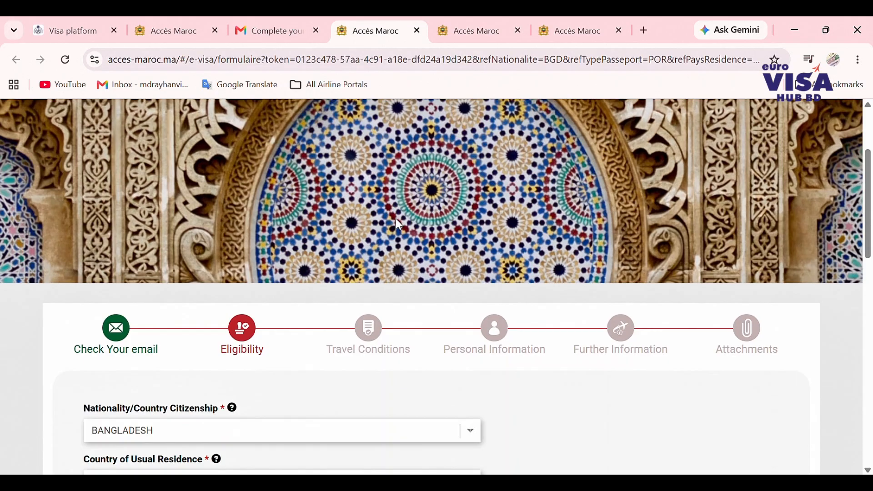
scroll(399, 225, up, 7)
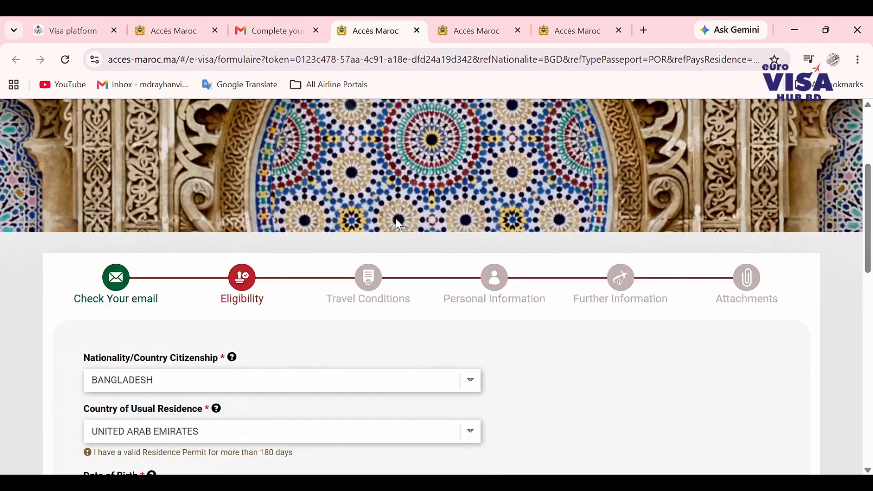
scroll(399, 225, down, 7)
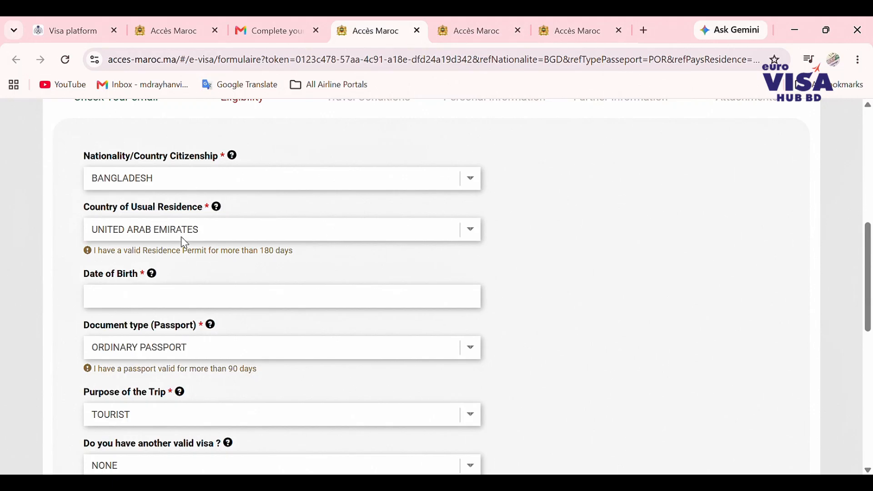
scroll(182, 237, down, 2)
click(155, 232)
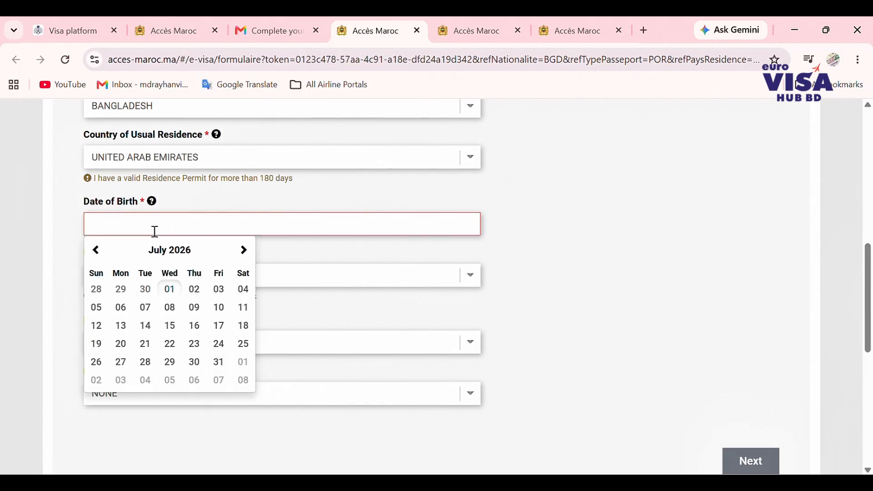
click(190, 255)
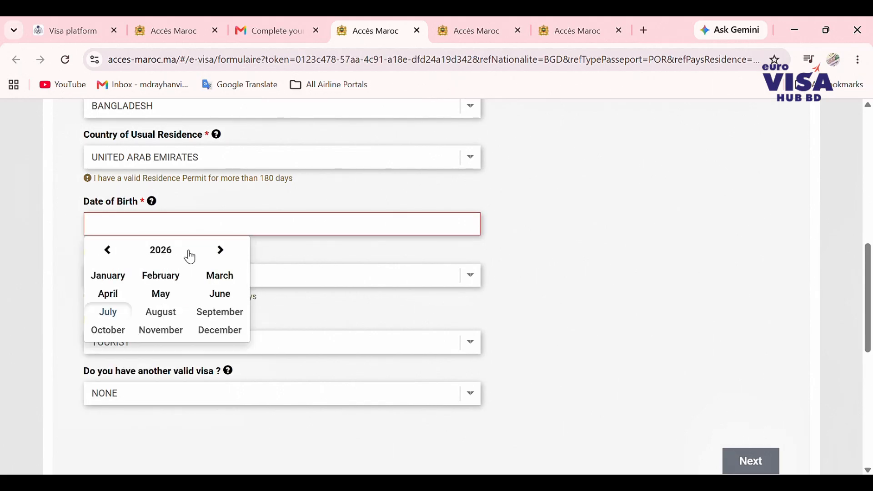
click(160, 251)
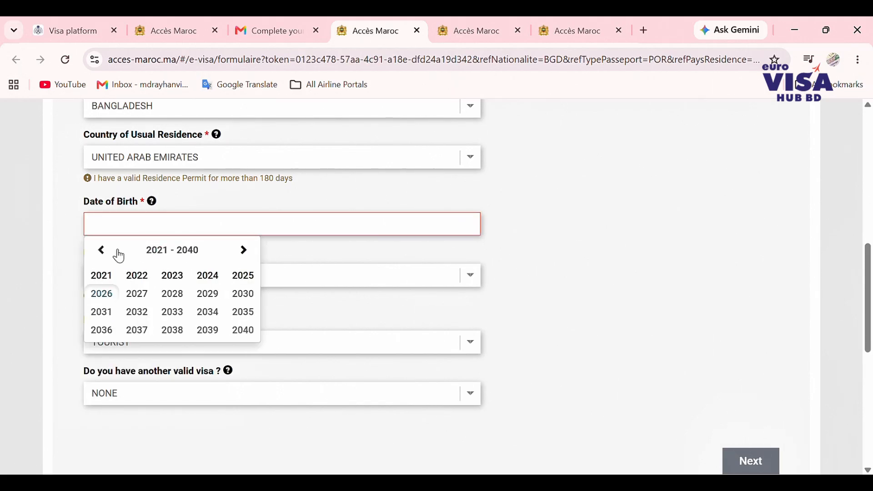
click(103, 251)
click(104, 251)
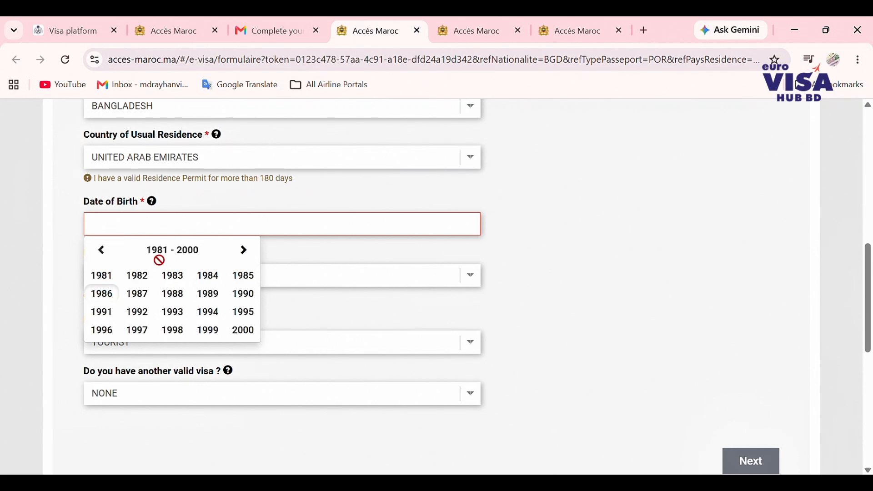
click(246, 253)
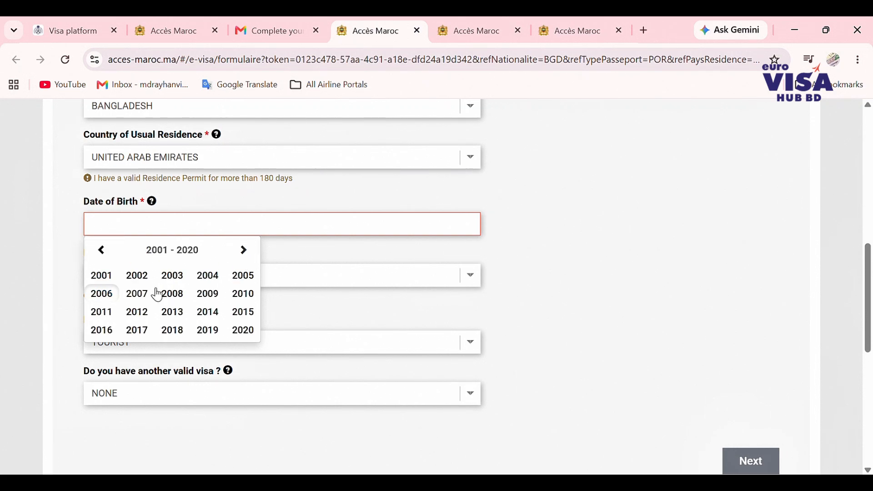
click(137, 275)
click(122, 281)
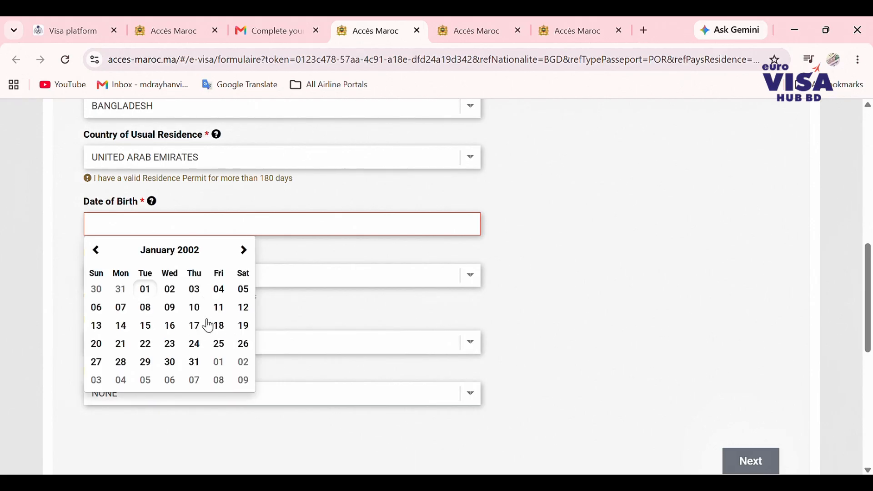
click(168, 253)
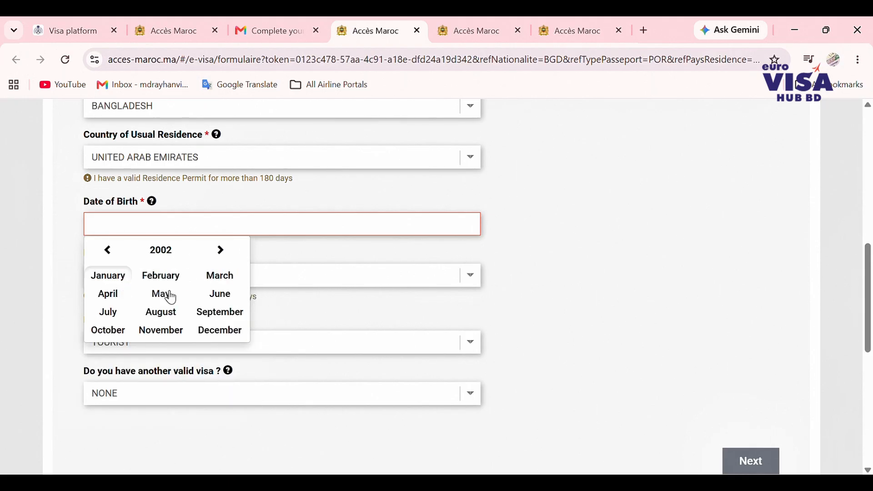
click(223, 331)
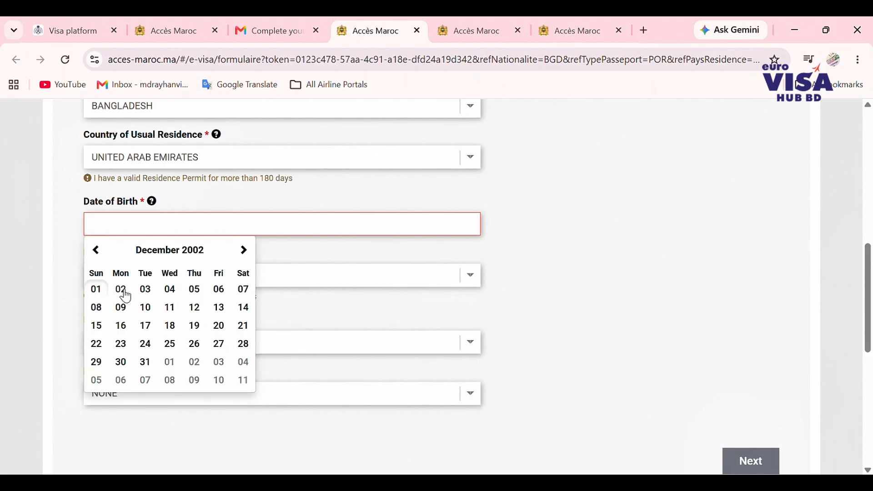
click(97, 291)
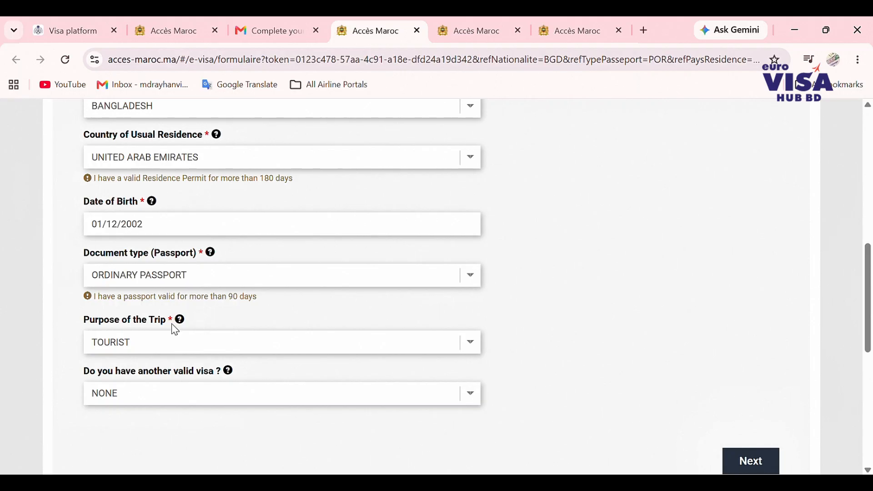
scroll(182, 336, down, 2)
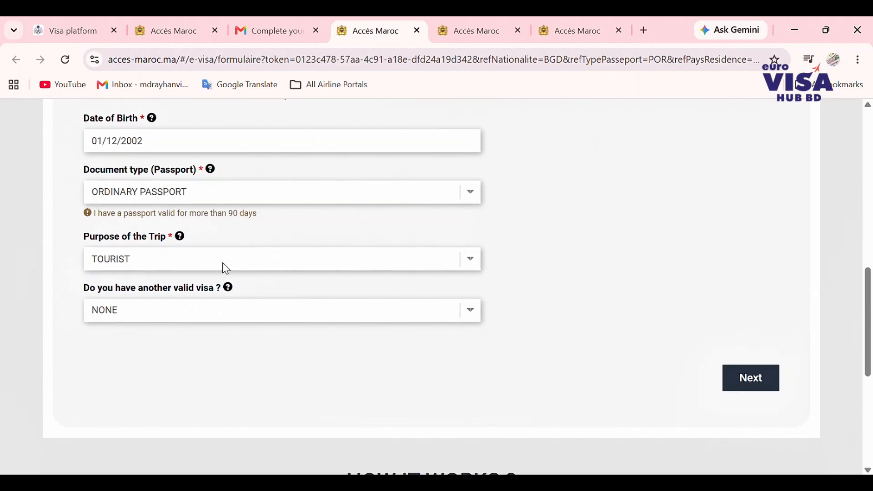
scroll(150, 328, down, 1)
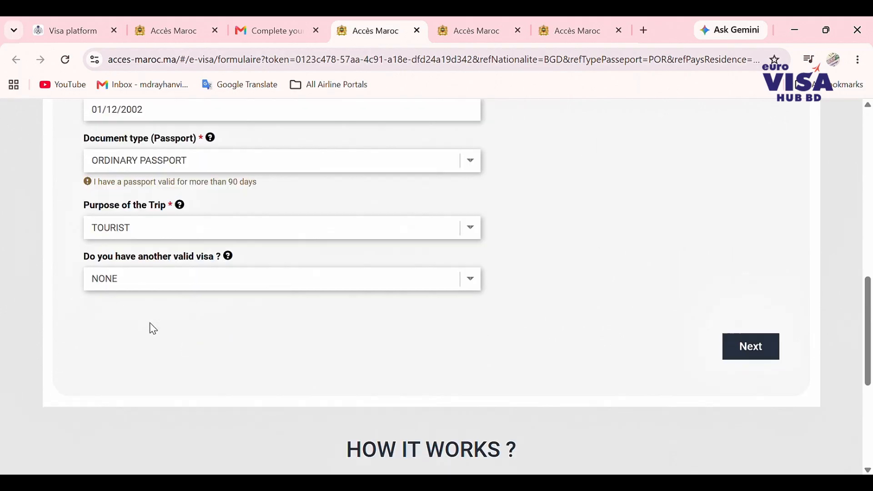
scroll(150, 328, up, 3)
scroll(449, 316, down, 4)
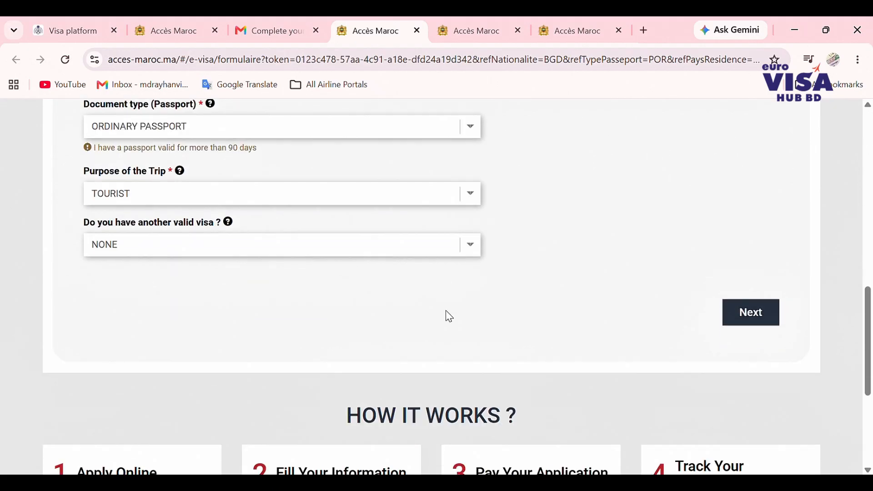
- Tick the non-refundable, tourism, valid passport, return ticket and hotel declarations, then continue
click(747, 307)
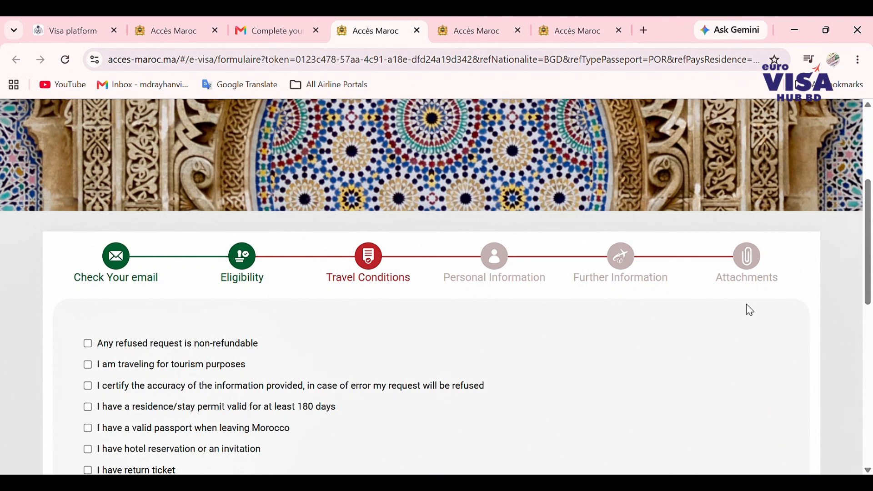
scroll(746, 305, down, 2)
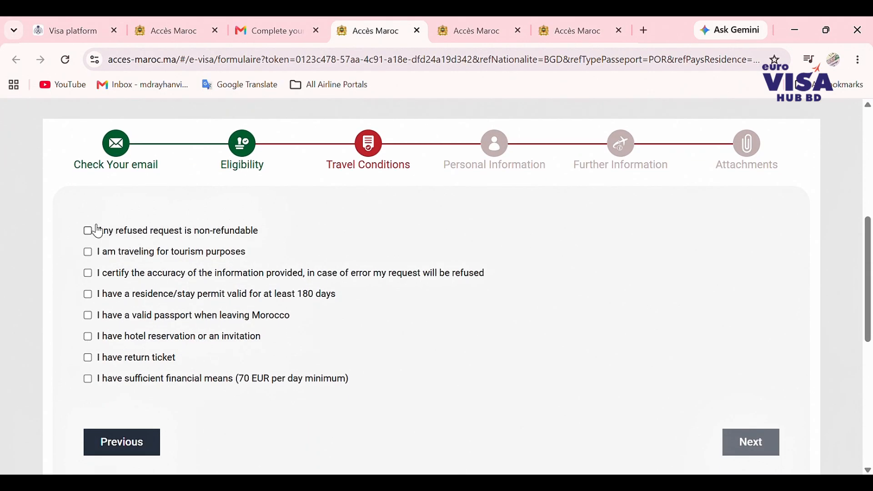
click(88, 231)
click(91, 252)
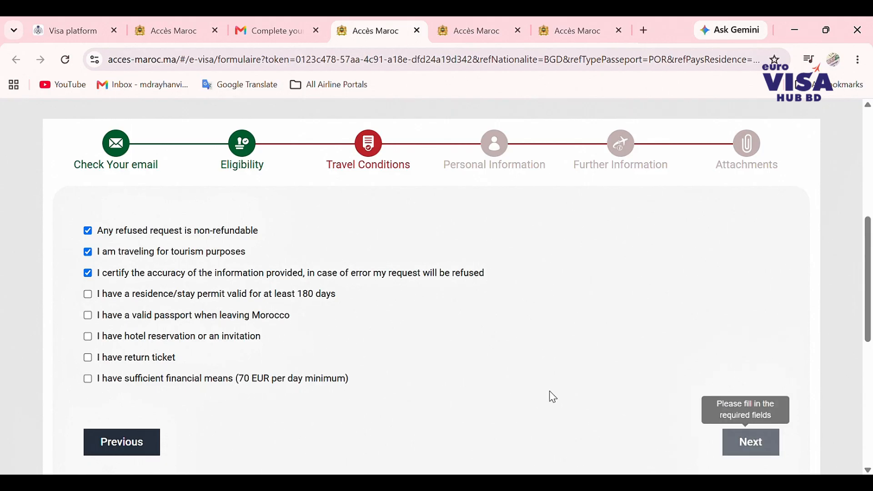
click(88, 316)
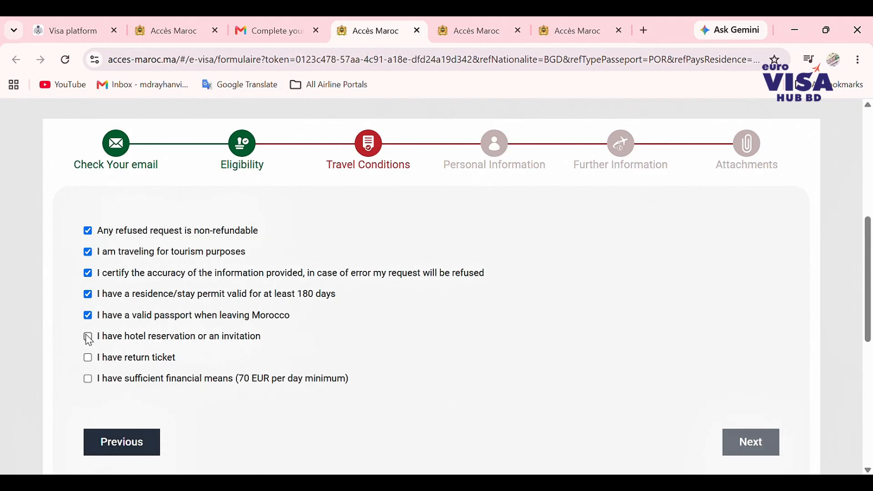
click(88, 357)
click(89, 338)
scroll(211, 351, down, 2)
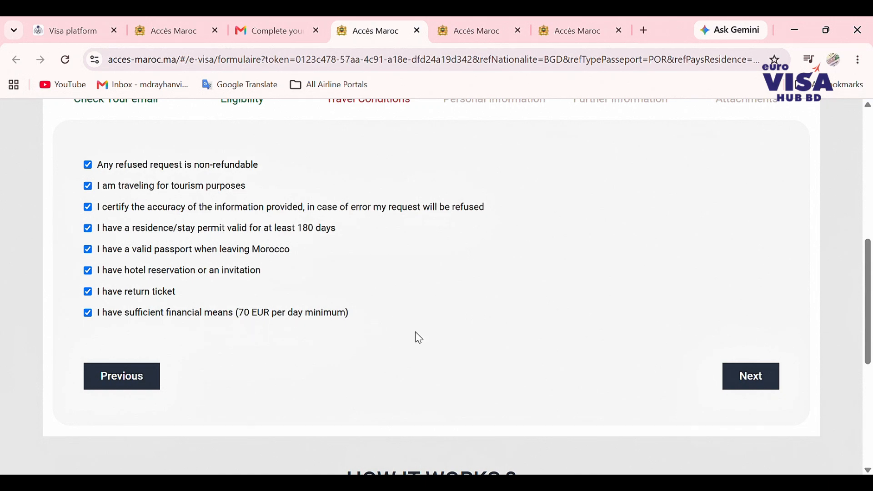
click(746, 387)
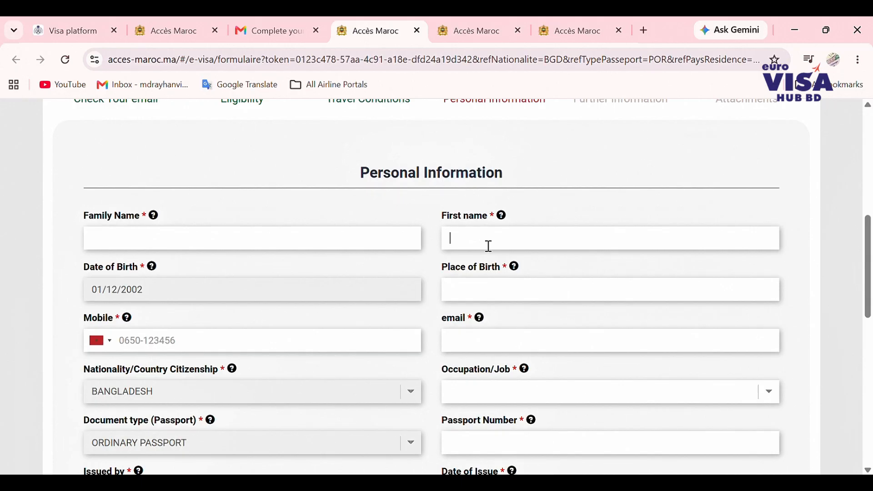
- Finish the name entry and enter Bangladesh as the place of birth
scroll(348, 296, down, 2)
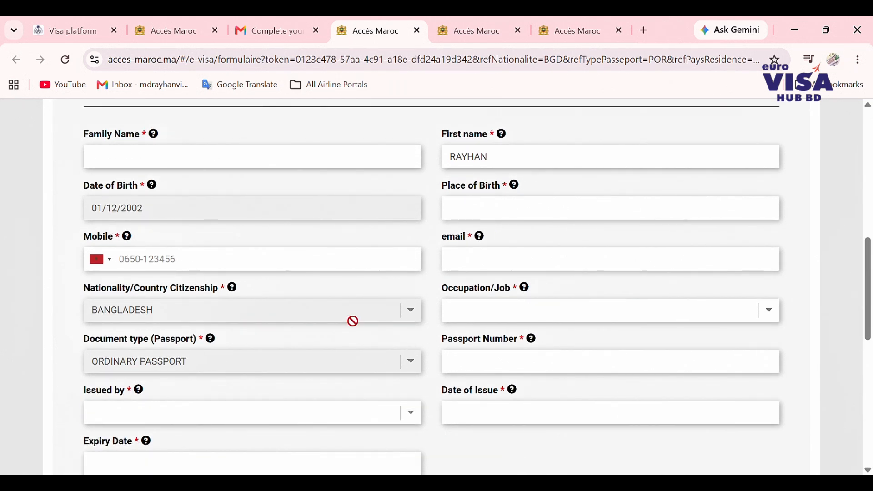
click(524, 212)
text(BANGLADESH)
- Fill the e-mail address from saved autofill and clear the wrongly autofilled family name
click(460, 269)
click(593, 298)
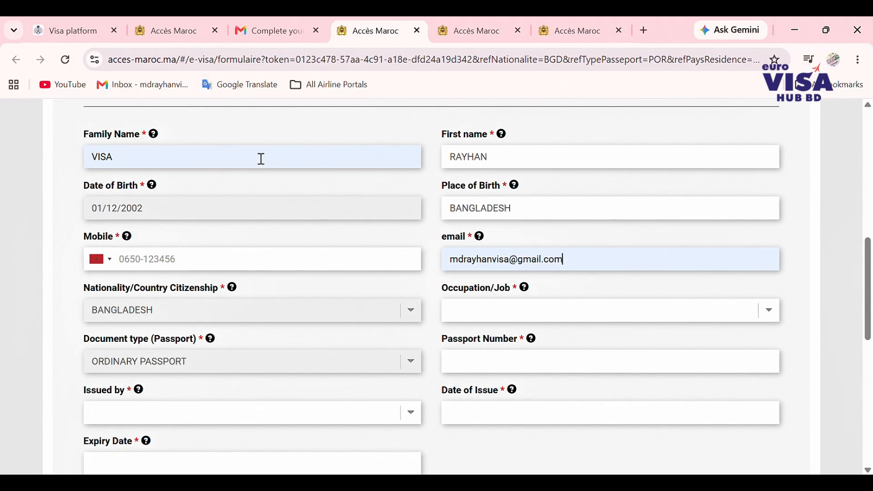
drag(120, 158, 91, 157)
key(BackSpace)
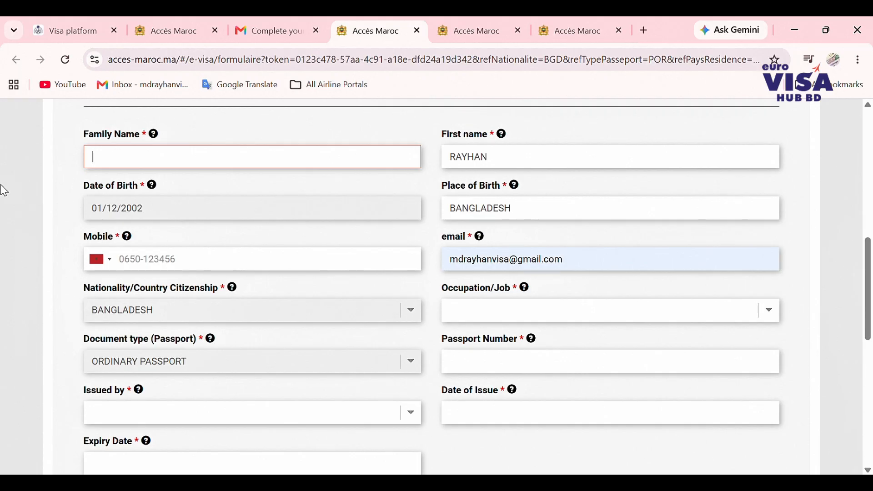
- Set the Occupation/Job to OTHER
scroll(429, 295, down, 1)
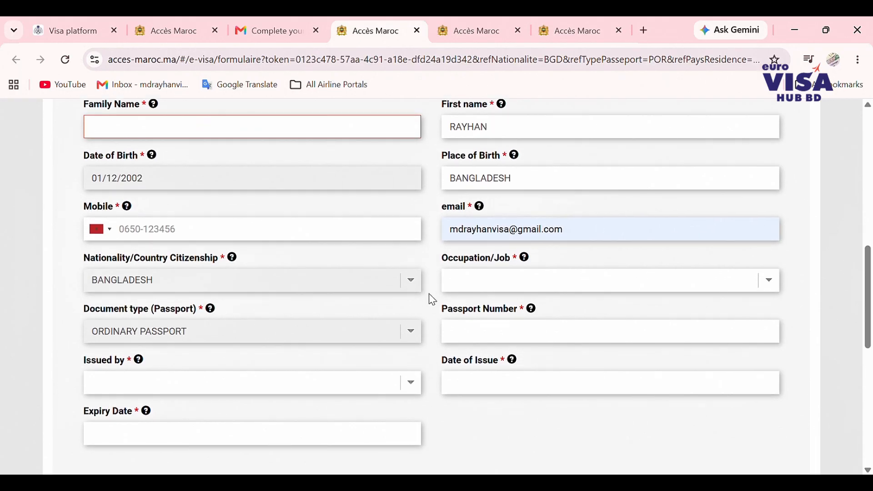
click(503, 279)
click(498, 199)
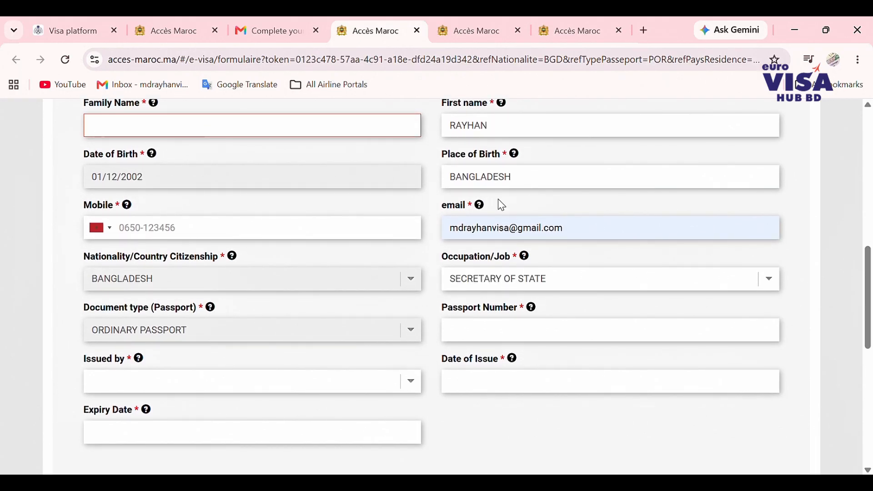
click(469, 193)
scroll(403, 334, down, 1)
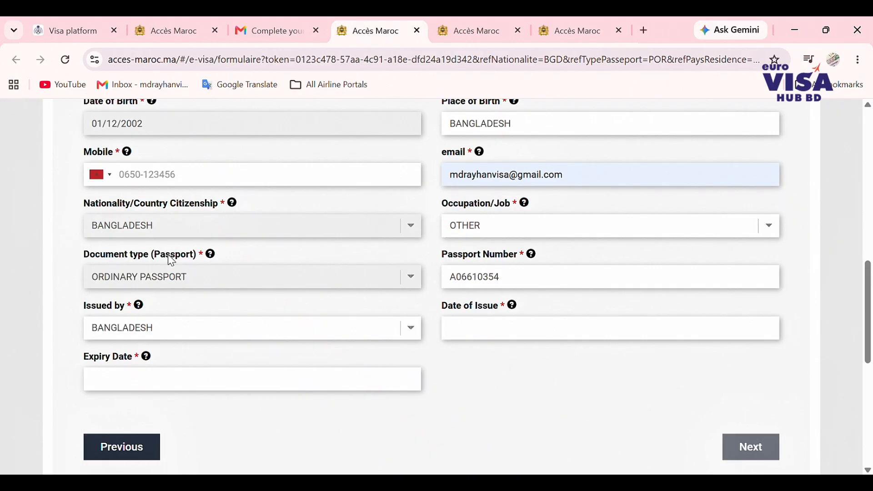
- Set the passport's Date of Issue to 17/01/2023
click(545, 336)
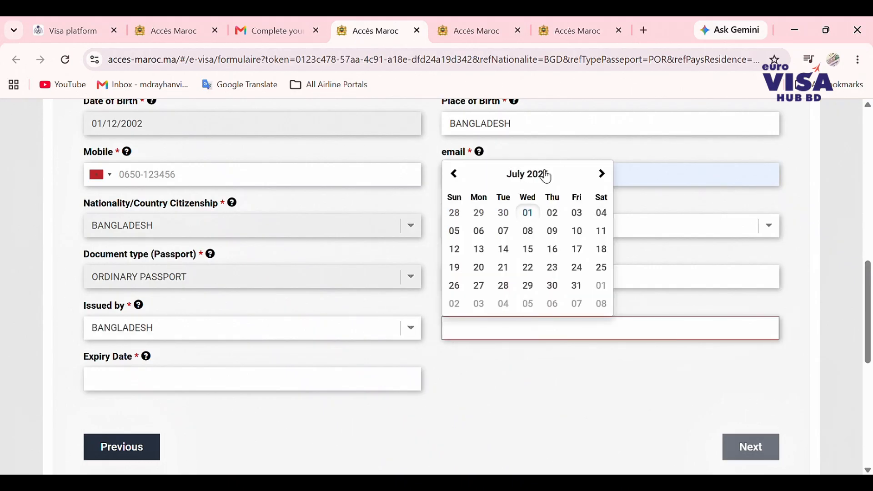
click(527, 175)
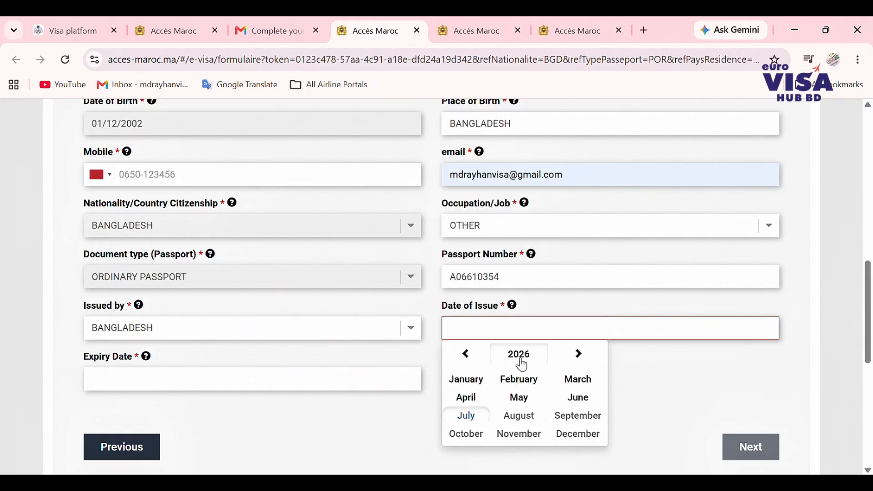
click(520, 357)
click(462, 355)
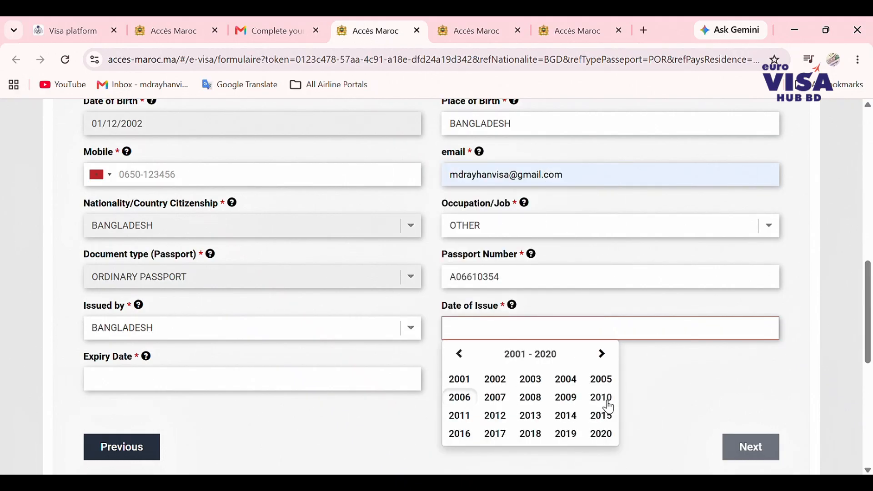
click(604, 355)
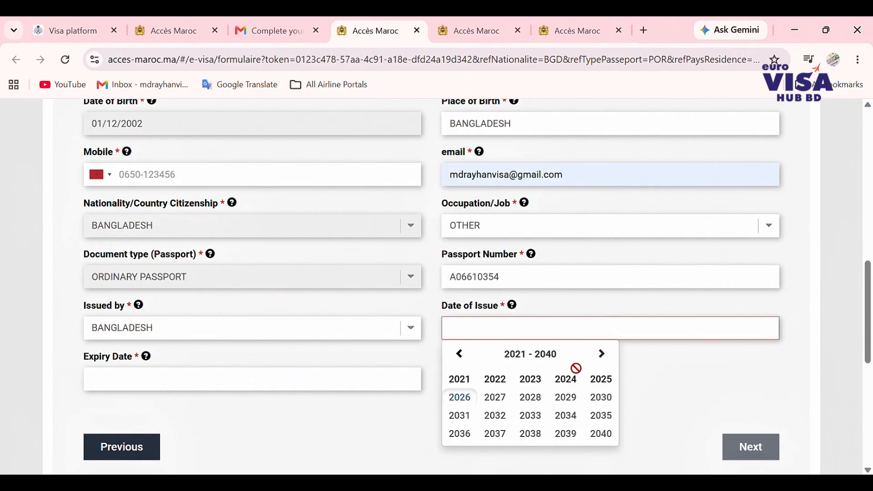
click(530, 382)
click(468, 381)
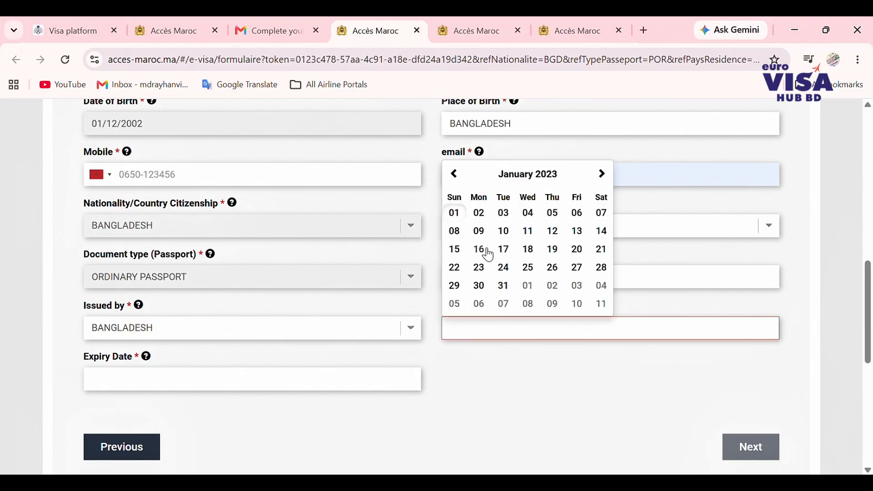
click(504, 250)
- Set the passport's Expiry Date to 16/01/2030
scroll(387, 344, down, 3)
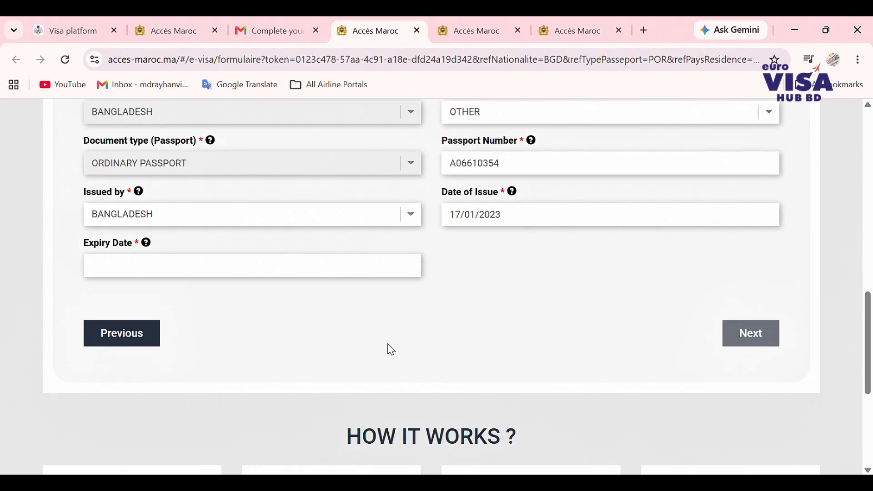
click(232, 267)
click(199, 291)
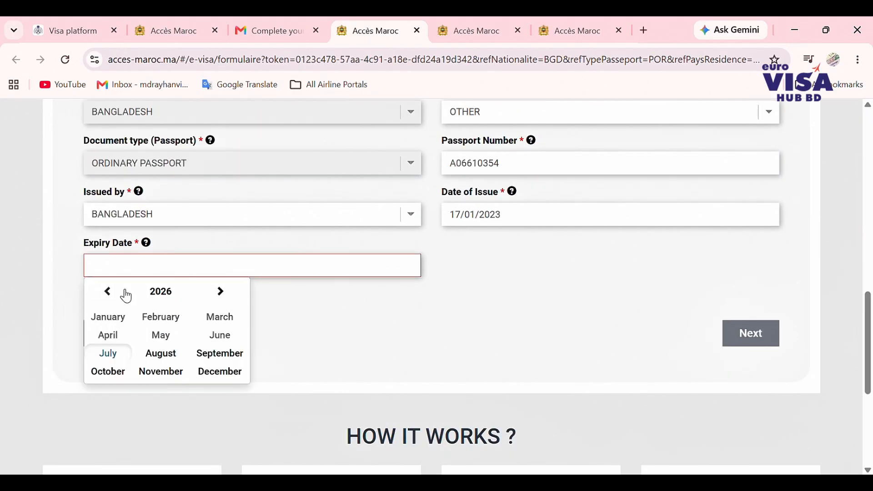
click(111, 293)
click(221, 293)
click(220, 293)
click(221, 294)
click(221, 293)
click(221, 294)
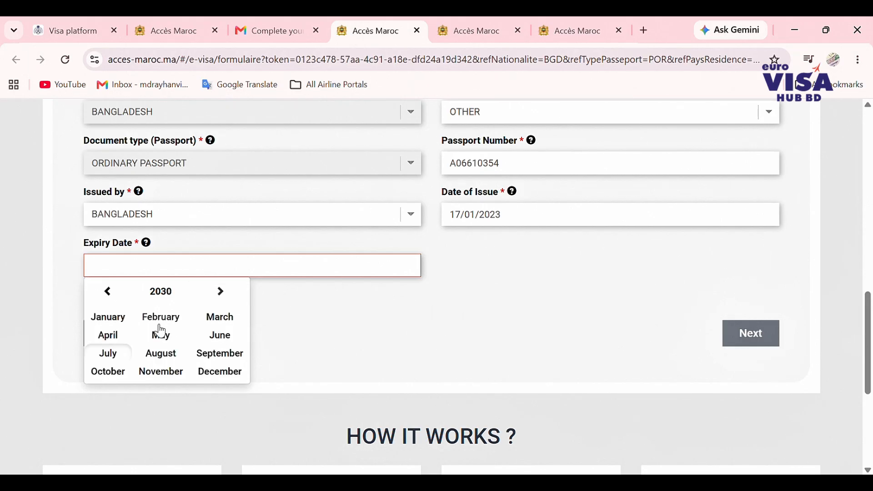
click(109, 316)
click(171, 368)
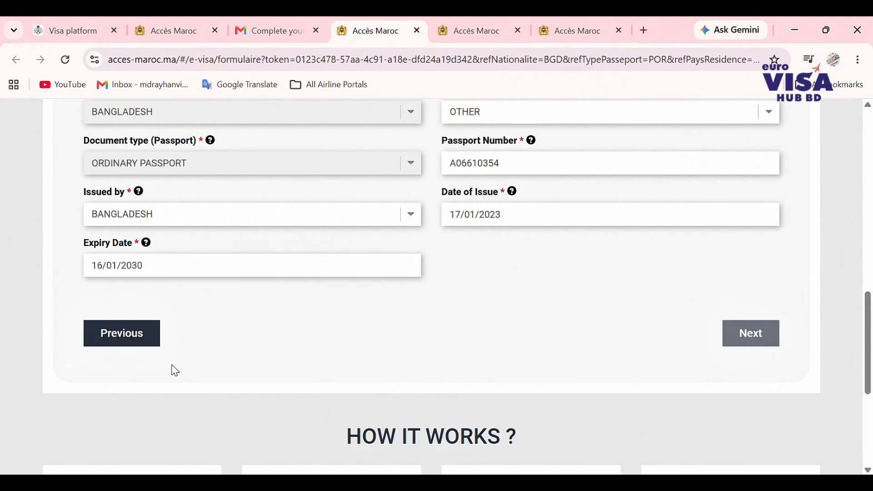
scroll(258, 348, up, 6)
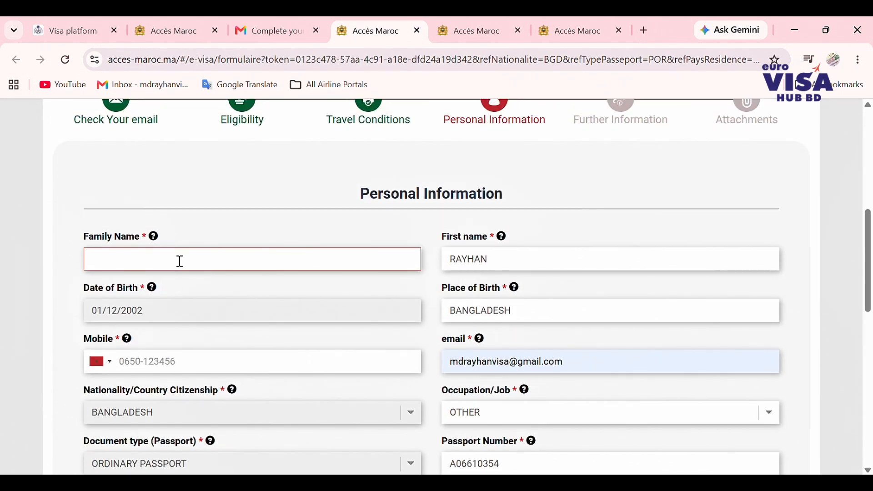
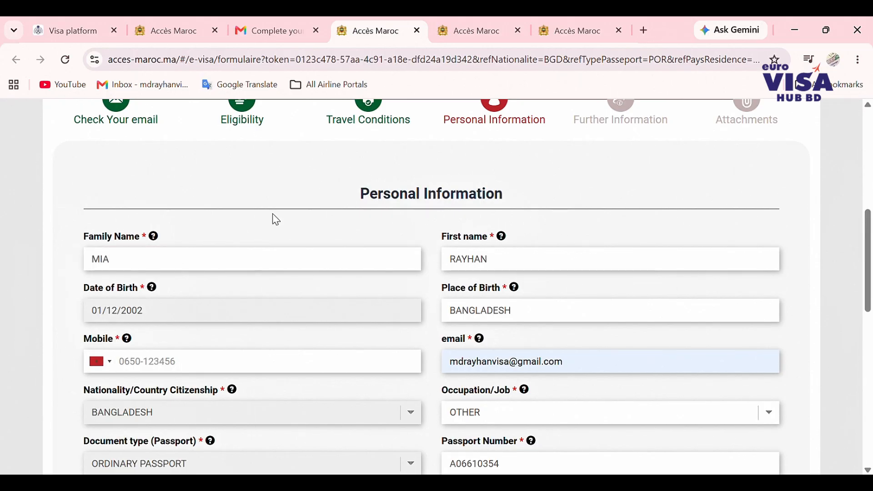
- Enter the family name and choose United Arab Emirates (+971) as the mobile country code
scroll(276, 220, down, 2)
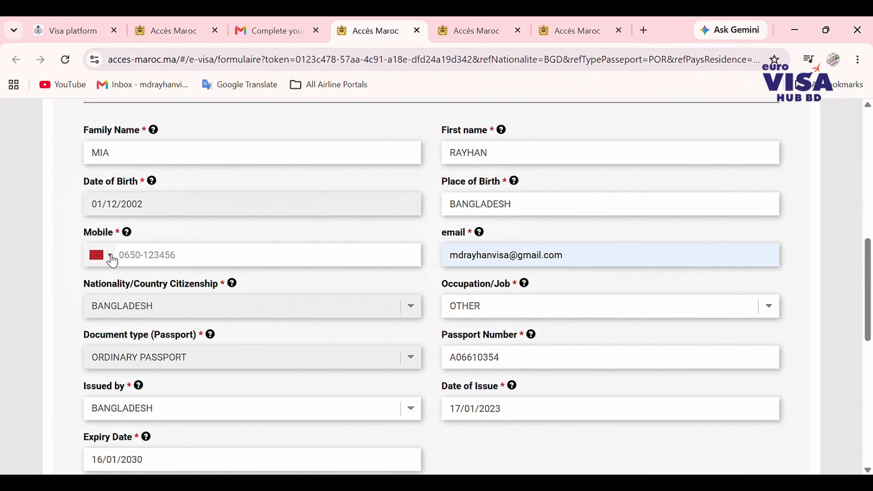
click(112, 258)
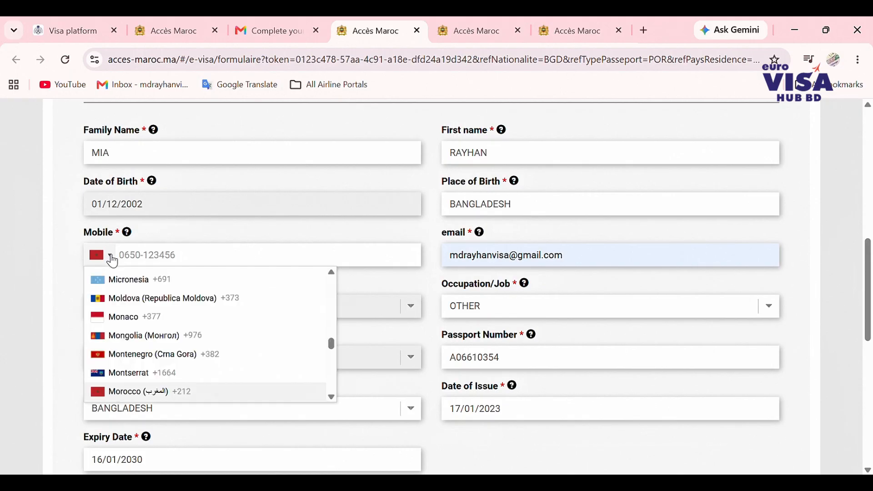
click(112, 258)
click(112, 258)
key(u)
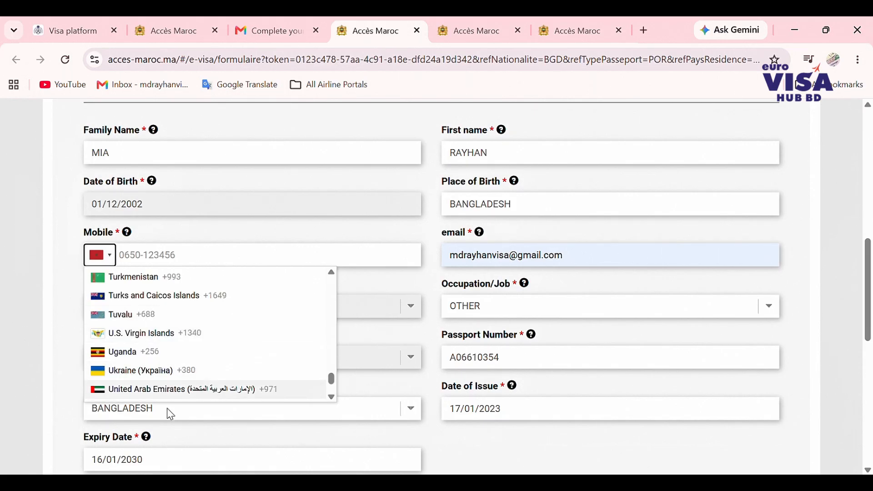
click(152, 391)
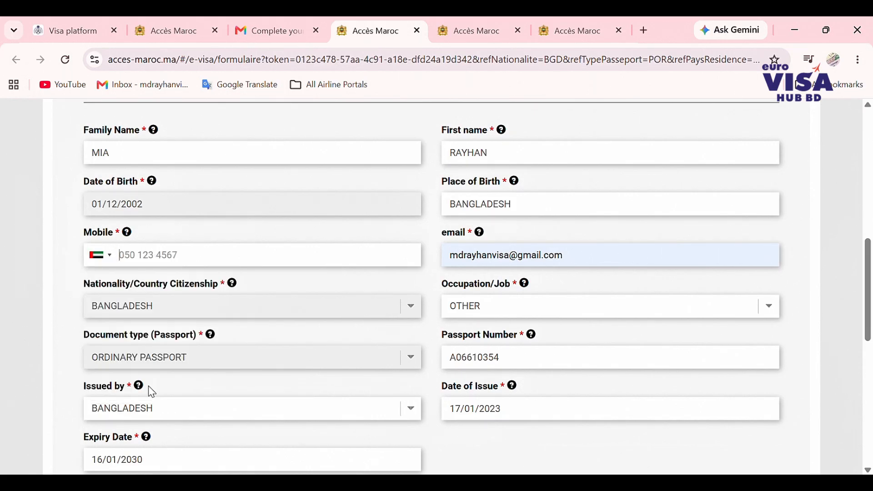
- Enter the applicant's UAE mobile number, correcting the last digit
click(172, 261)
scroll(388, 268, down, 3)
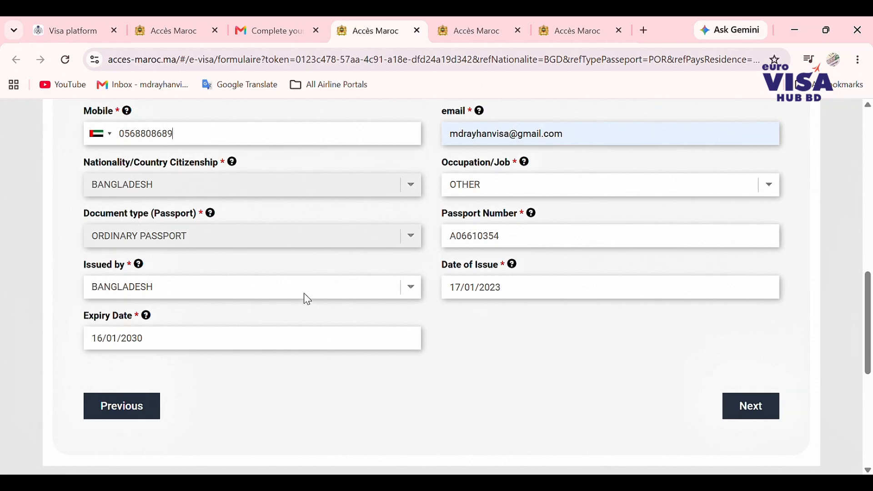
scroll(257, 337, up, 8)
scroll(258, 338, down, 10)
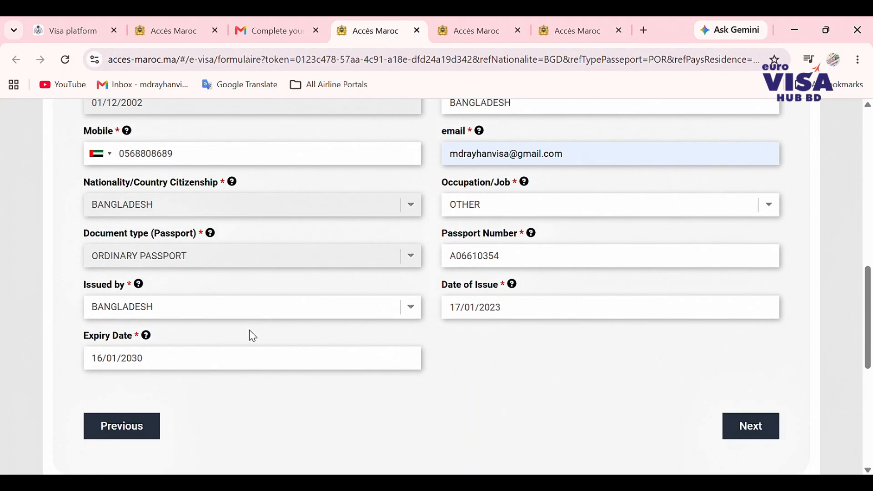
- Continue to Further Information and enter the UAE residence permit number
click(769, 343)
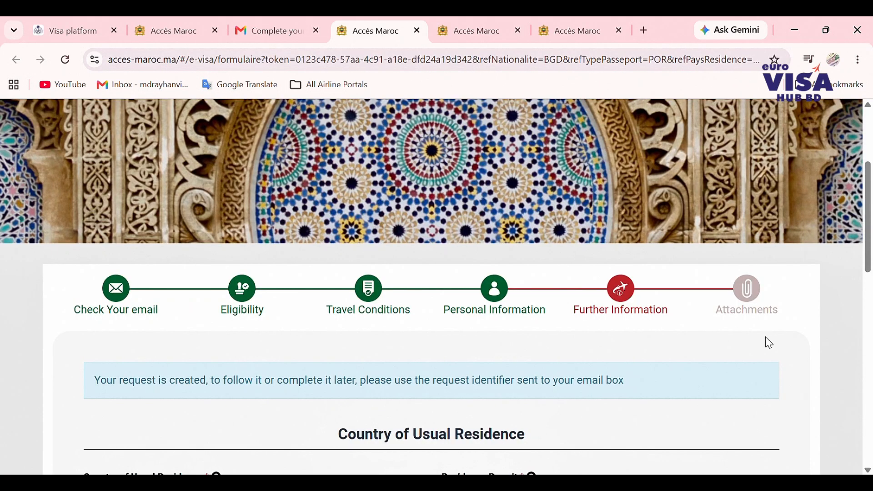
scroll(534, 318, down, 5)
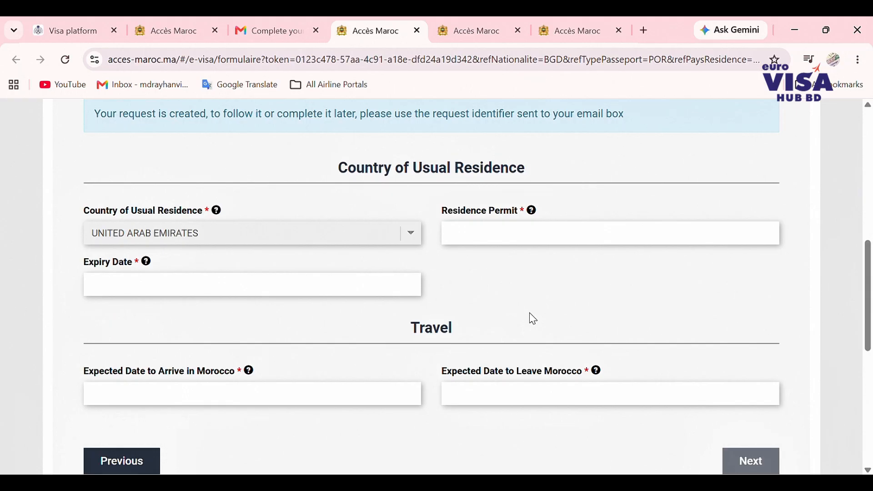
click(495, 237)
- Set the residence permit Expiry Date to 10/02/2028
click(212, 291)
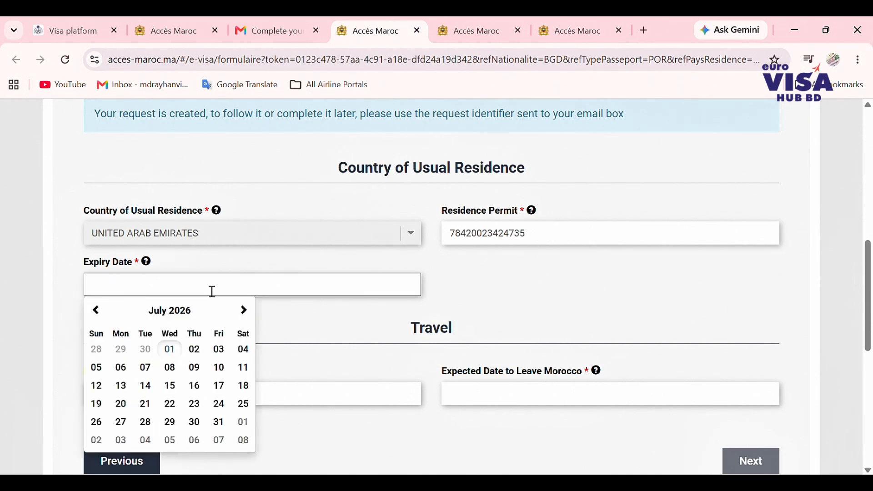
click(181, 309)
click(223, 313)
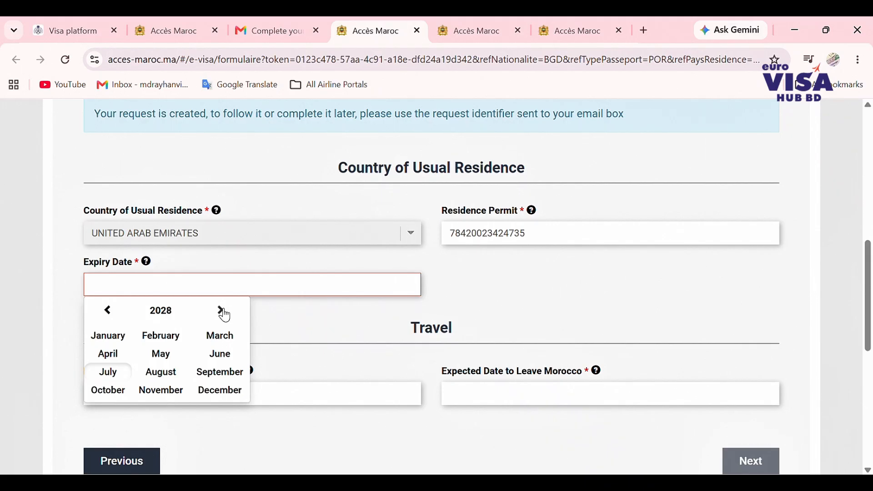
click(154, 337)
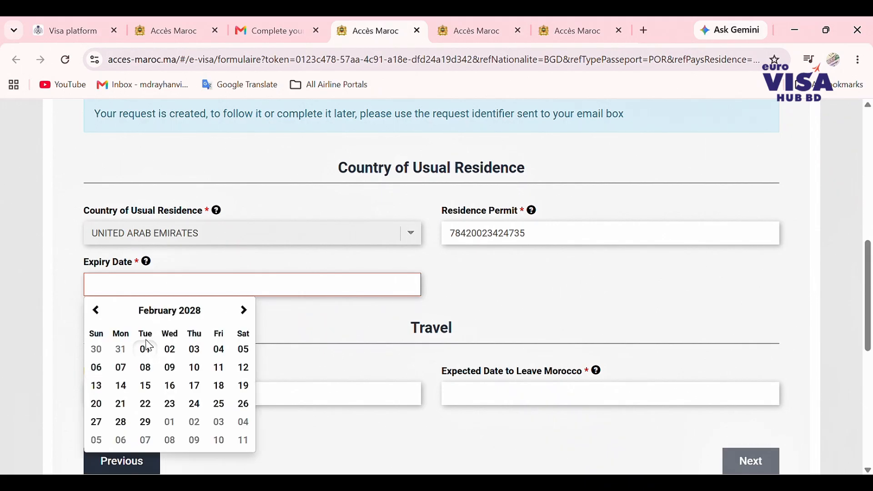
click(196, 370)
scroll(389, 338, down, 2)
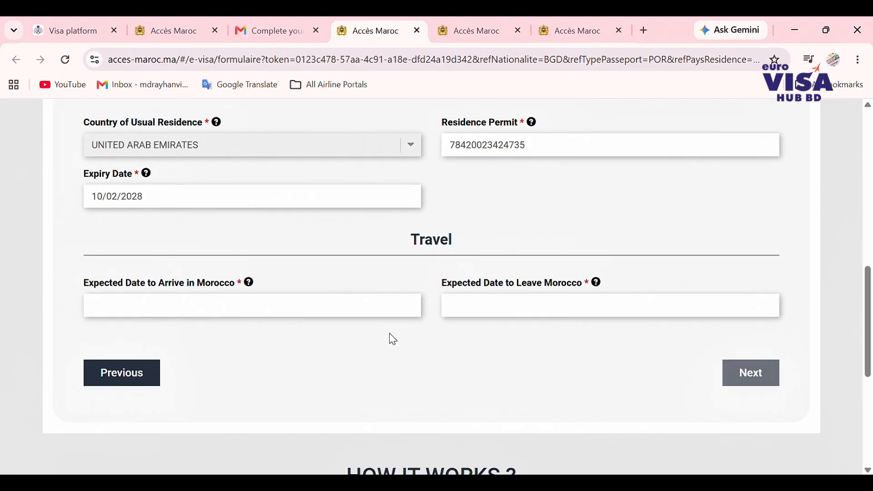
- Set the expected arrival date to 30/07/2026
click(208, 313)
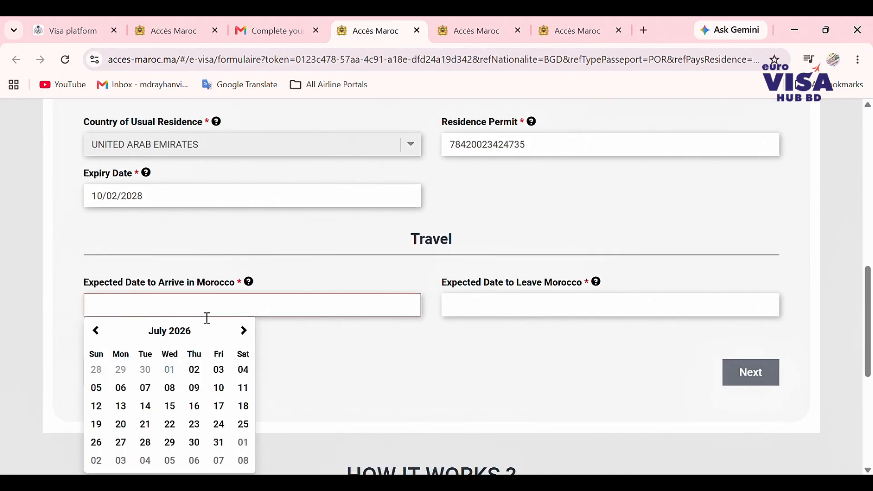
scroll(208, 317, down, 1)
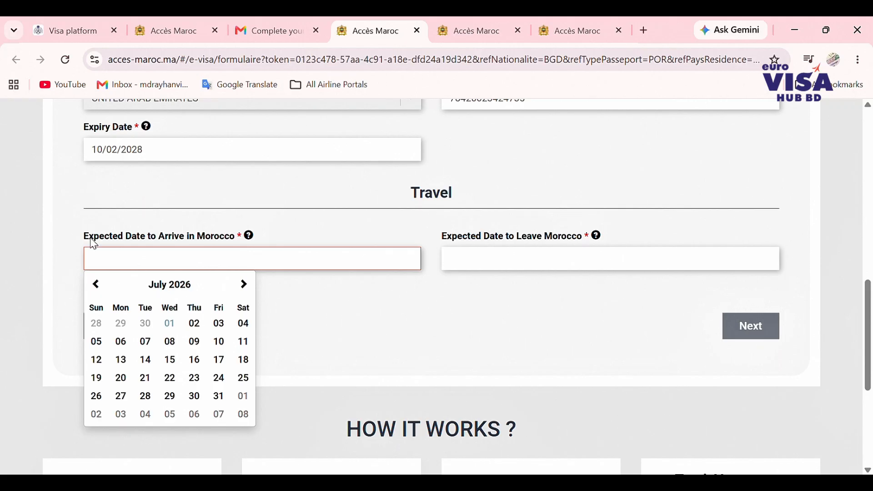
drag(93, 240, 238, 246)
click(233, 263)
click(195, 397)
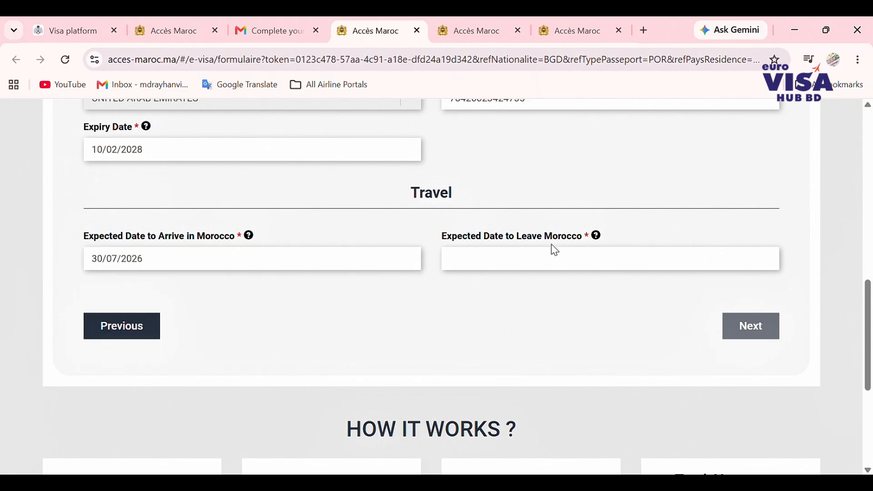
- Set the departure date to 04/08/2026 and submit the travel details
click(547, 261)
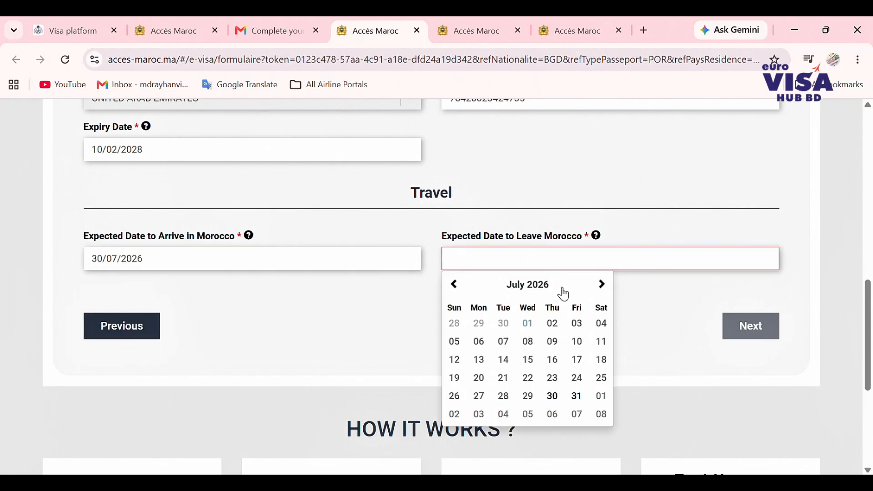
click(605, 290)
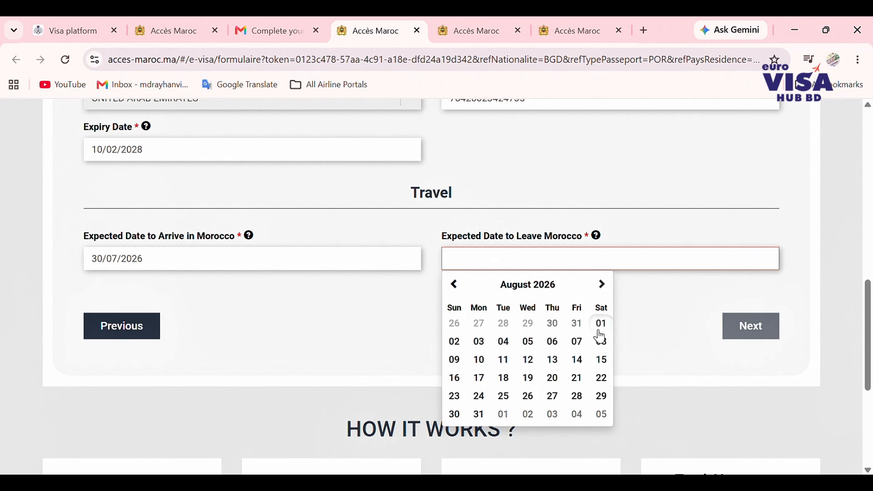
click(505, 343)
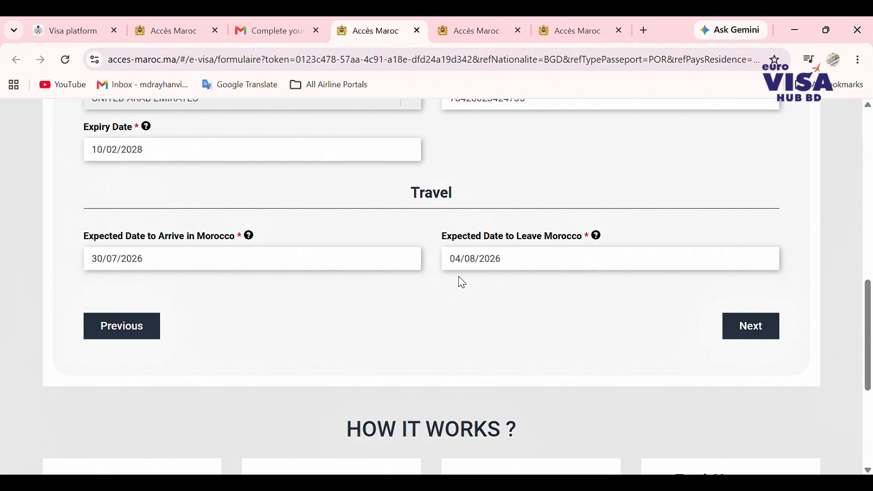
click(750, 327)
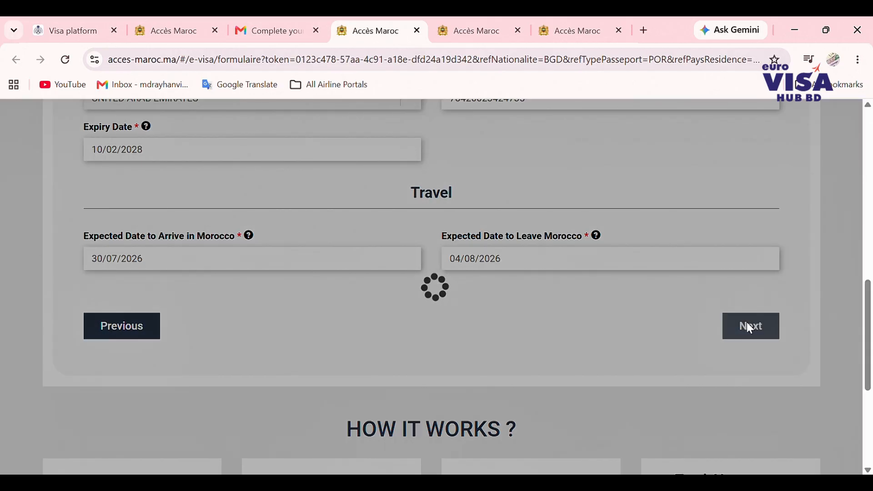
- Attach the applicant photo and the passport identity page
scroll(606, 296, down, 7)
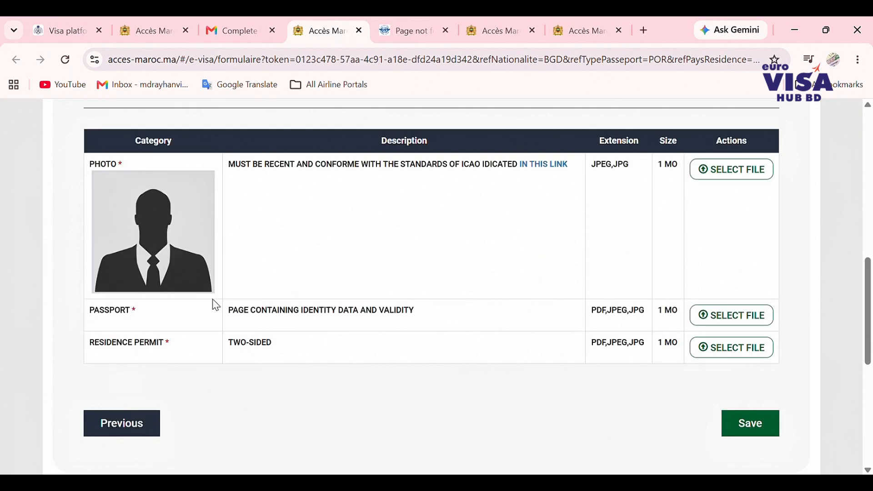
scroll(182, 289, down, 1)
scroll(184, 290, up, 2)
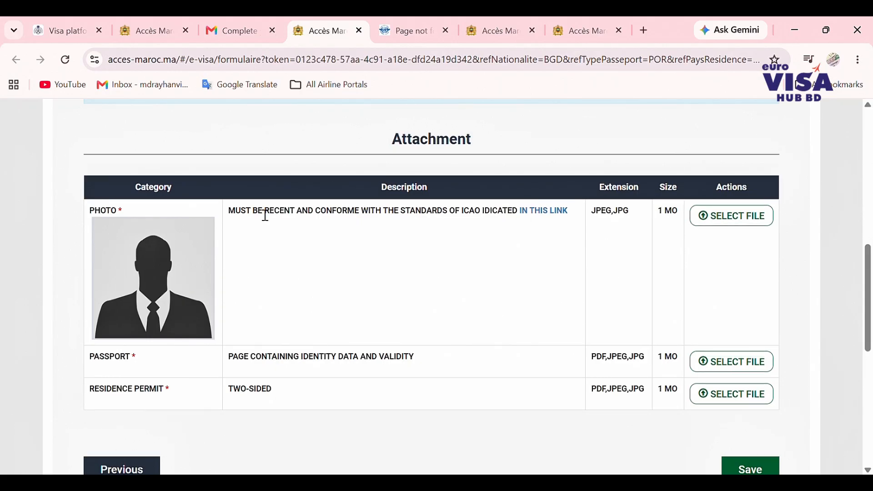
drag(237, 213, 521, 221)
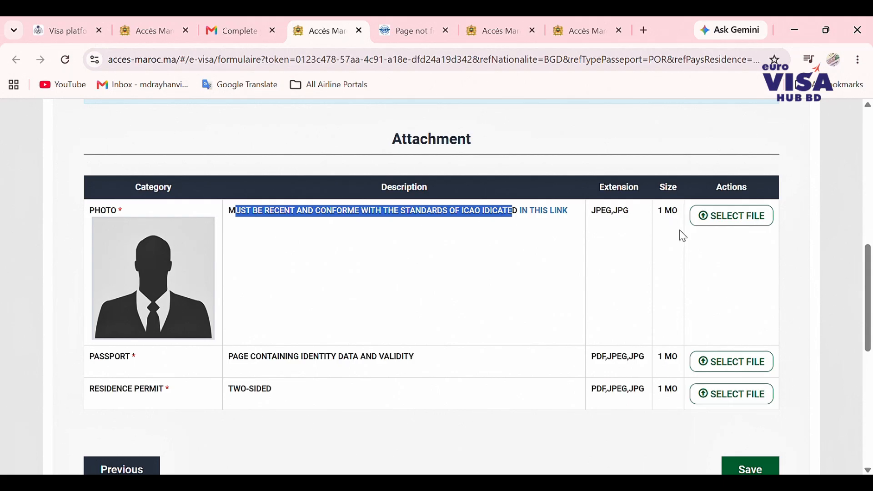
click(745, 220)
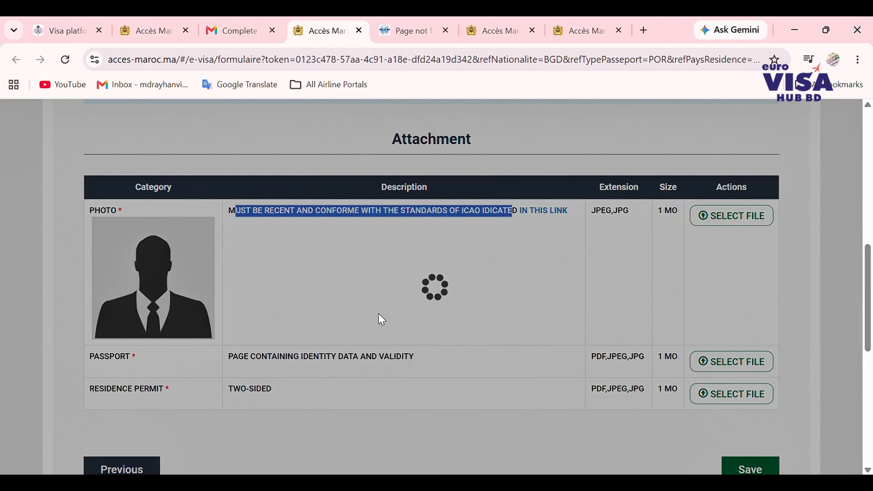
scroll(386, 313, down, 1)
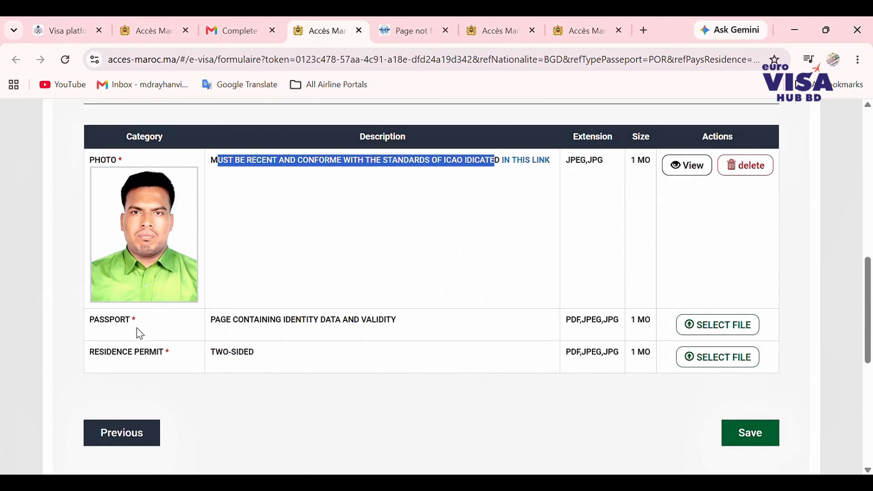
click(705, 331)
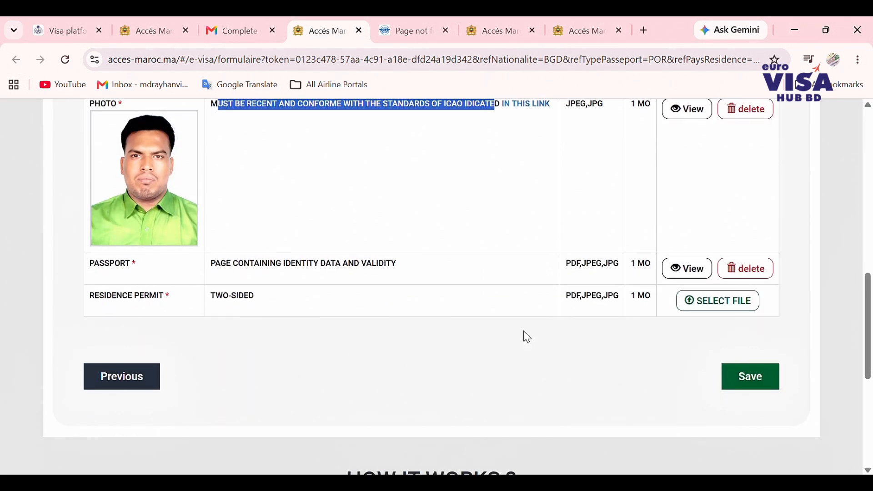
- Attach the residence permit file and view the uploaded passport to check it
click(708, 302)
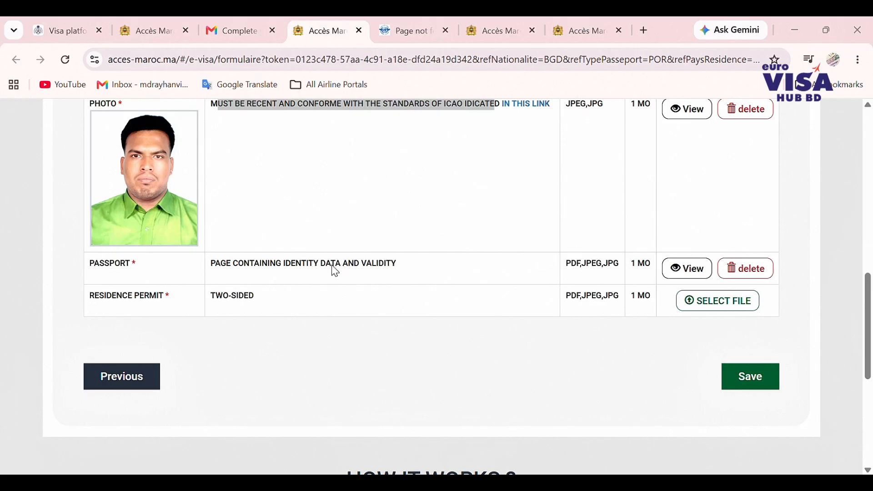
click(259, 215)
click(346, 328)
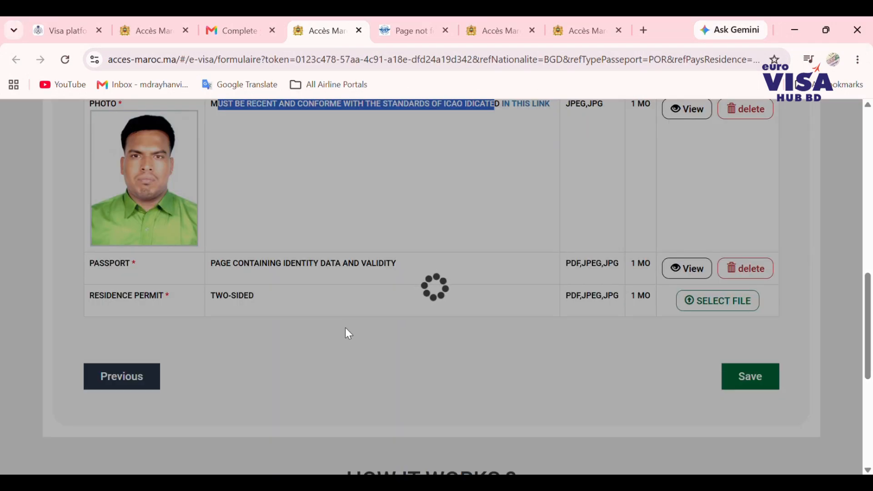
scroll(348, 333, down, 1)
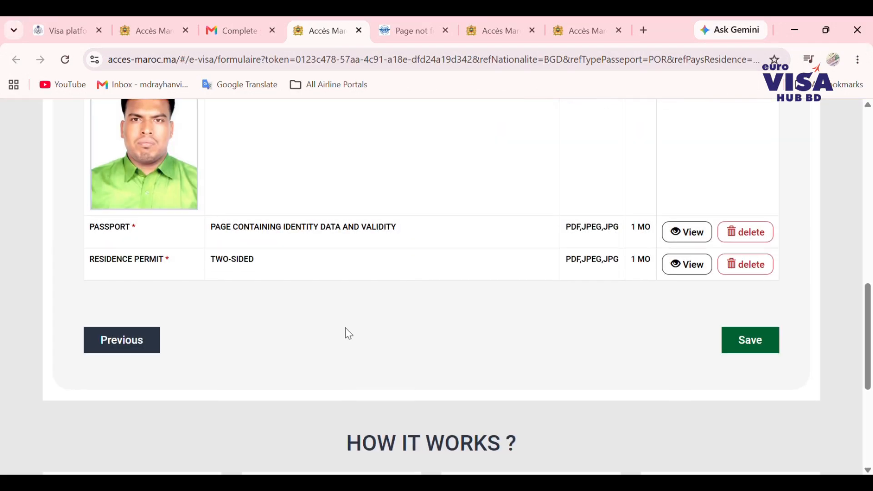
click(693, 236)
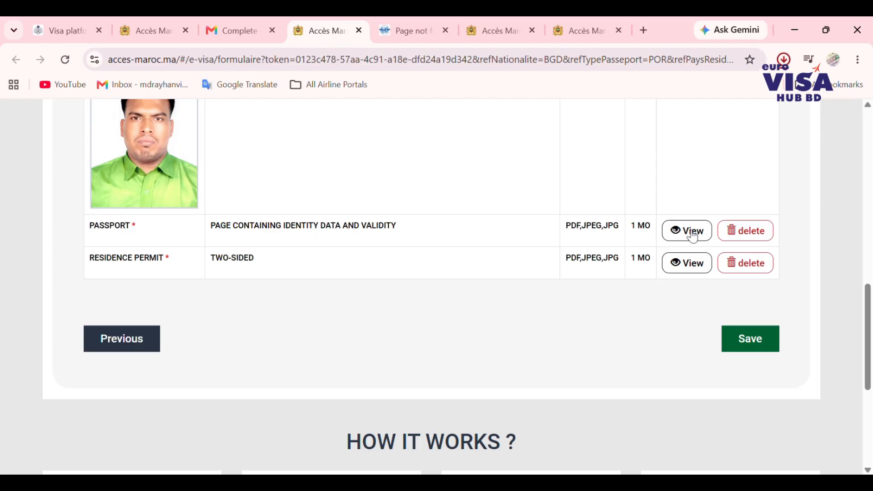
scroll(471, 331, up, 9)
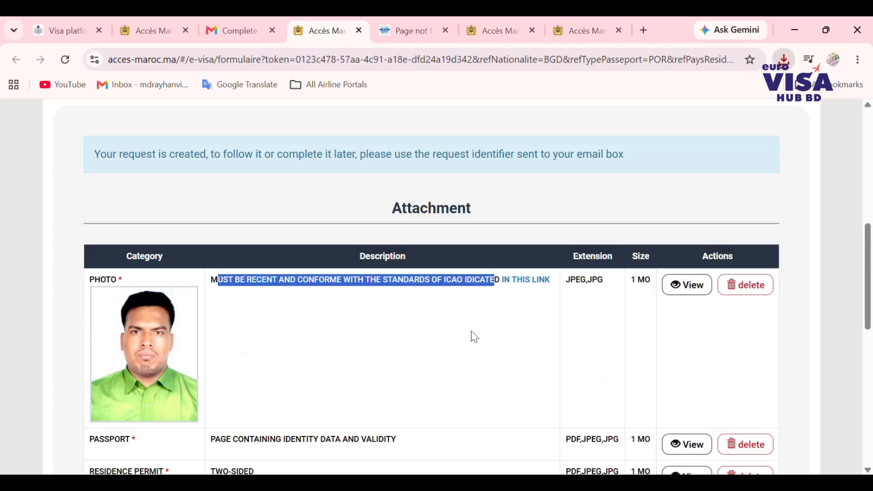
scroll(471, 330, down, 12)
scroll(472, 337, up, 3)
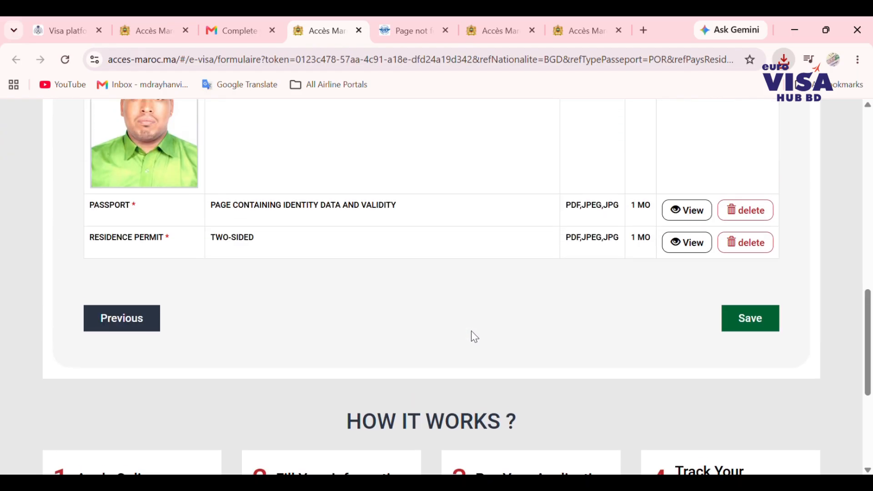
- Save the attachments and dismiss the notice of eVisa validity until 28/12/2026, single entry, 30 days
click(756, 318)
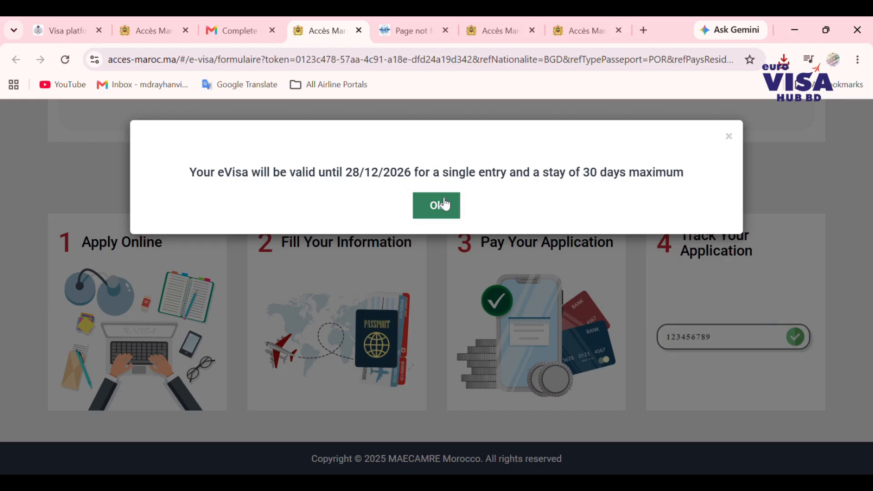
drag(188, 174, 684, 180)
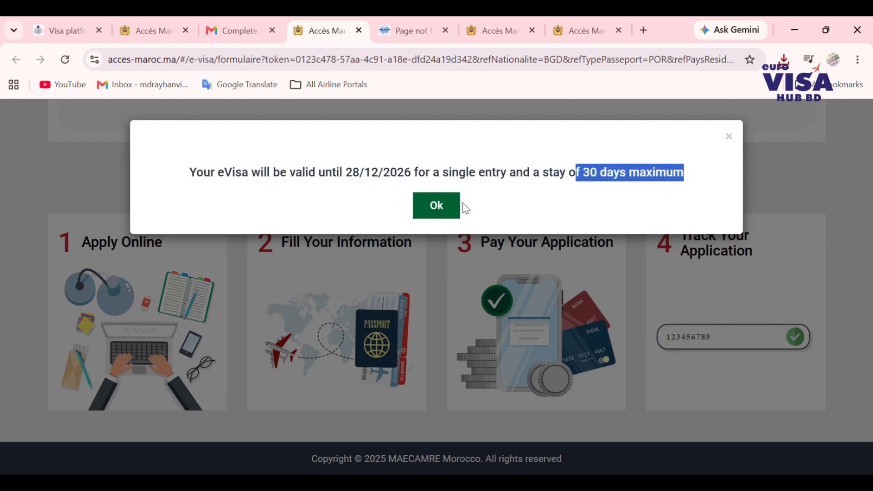
click(448, 205)
scroll(431, 245, up, 2)
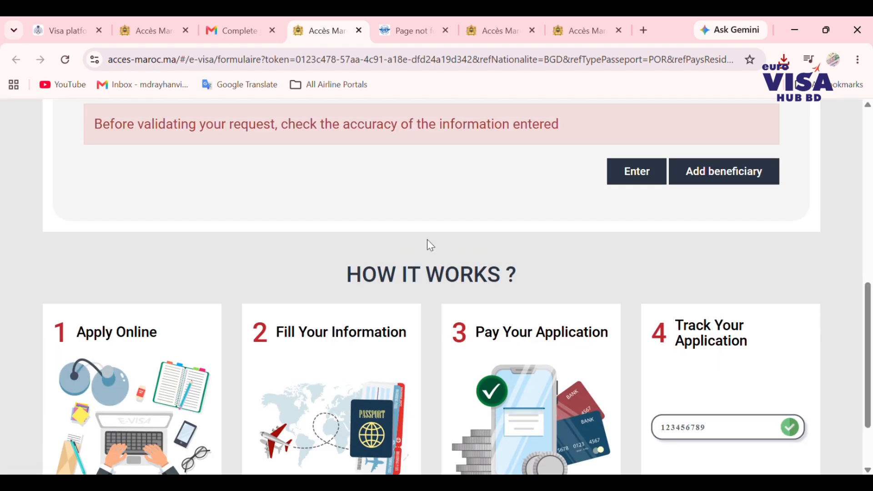
scroll(431, 245, up, 2)
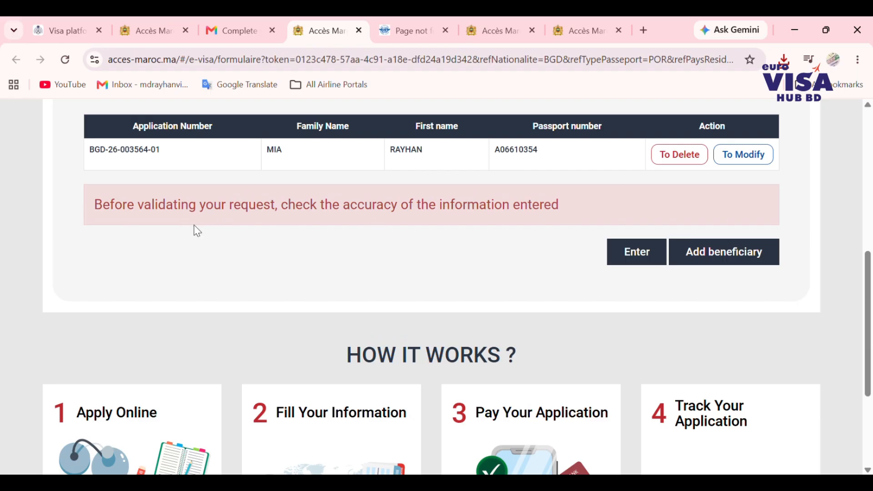
scroll(445, 218, up, 2)
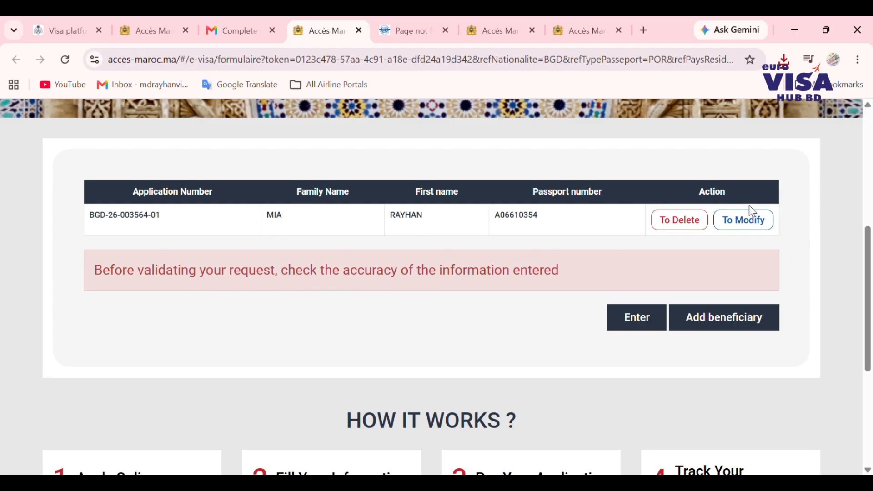
- Confirm the eVisa request and pick the STANDARD payment option at 770 MAD
click(640, 318)
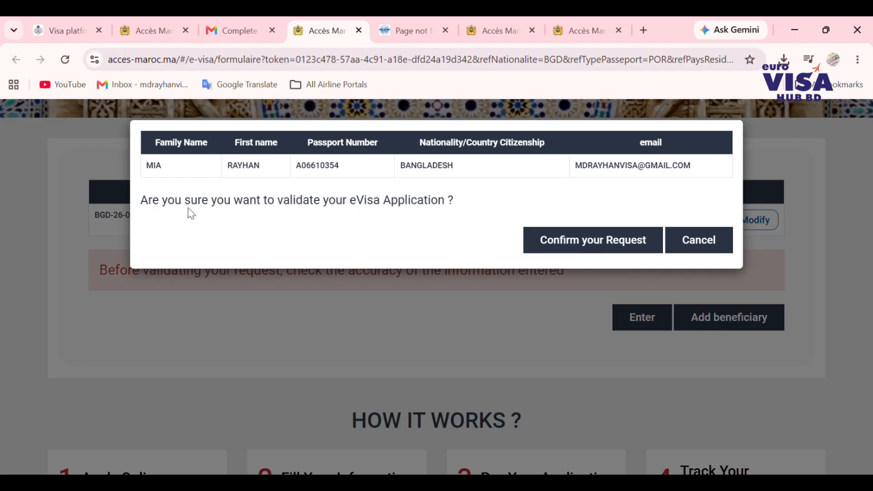
click(574, 236)
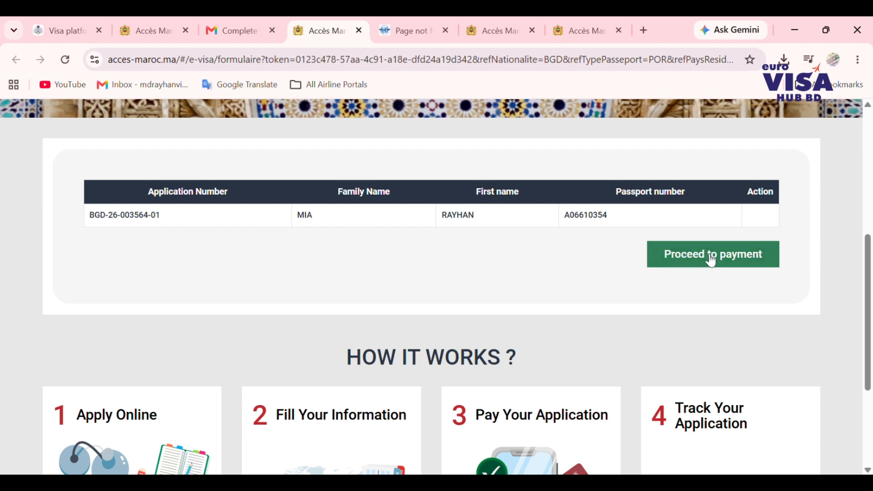
click(712, 261)
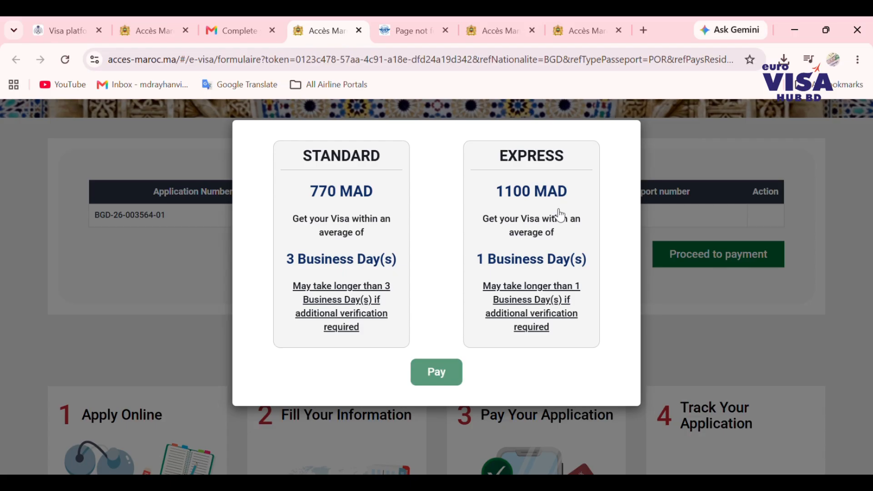
click(323, 250)
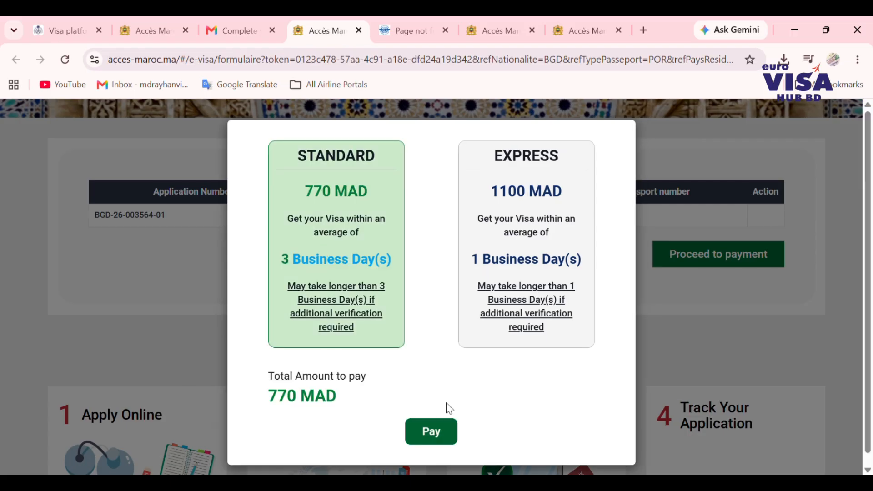